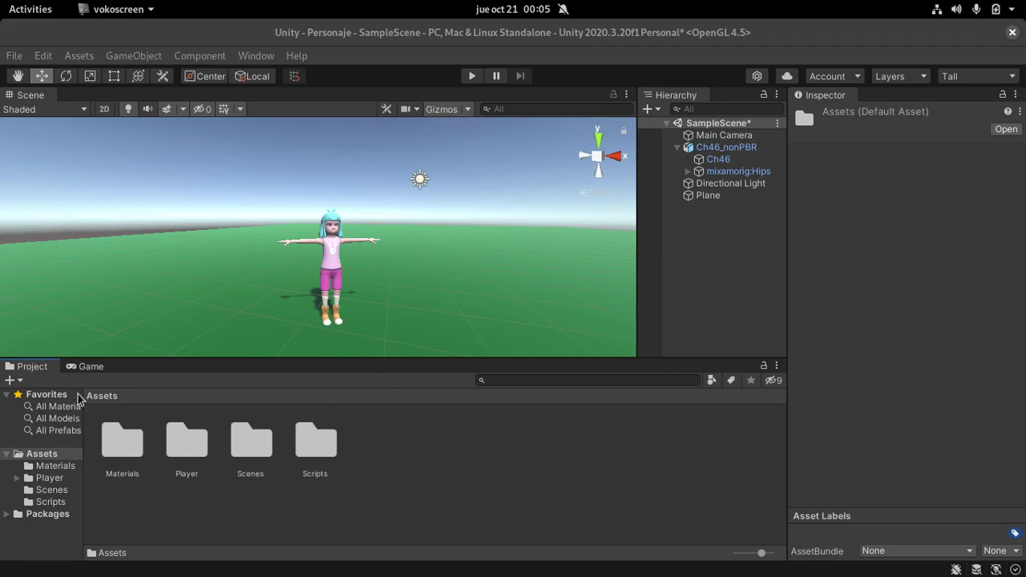
- Create a new folder named Animations in Assets and open it
{"action": "right_click", "coordinate": [446, 451]}
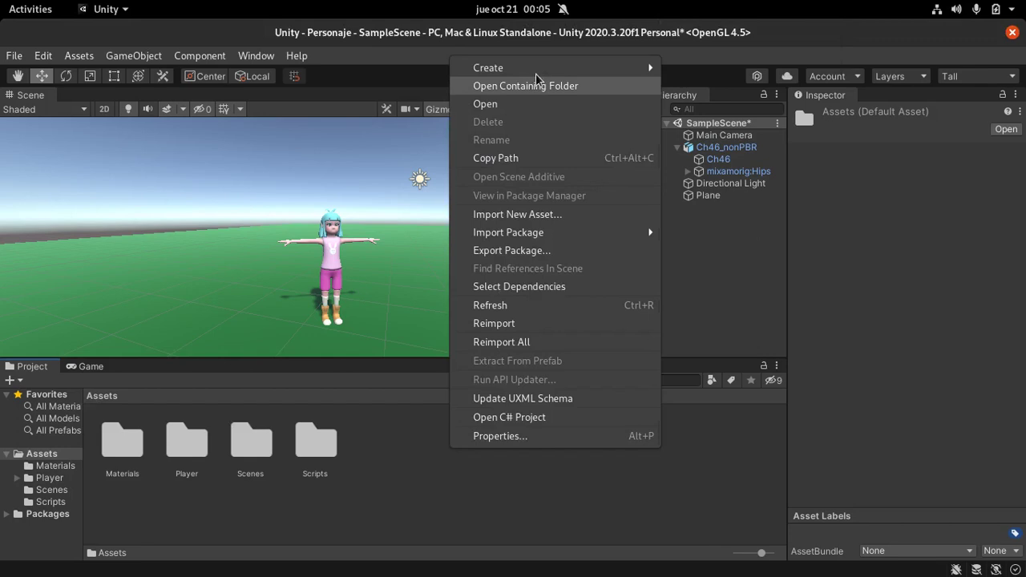
{"action": "mouse_move", "coordinate": [645, 67]}
{"action": "left_click", "coordinate": [715, 48]}
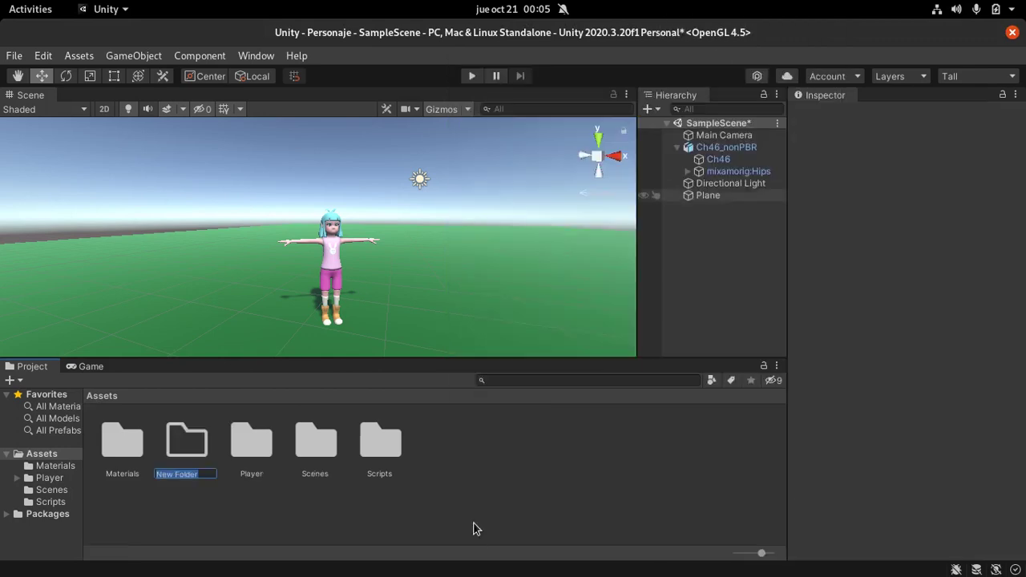
{"action": "type", "text": "Animations"}
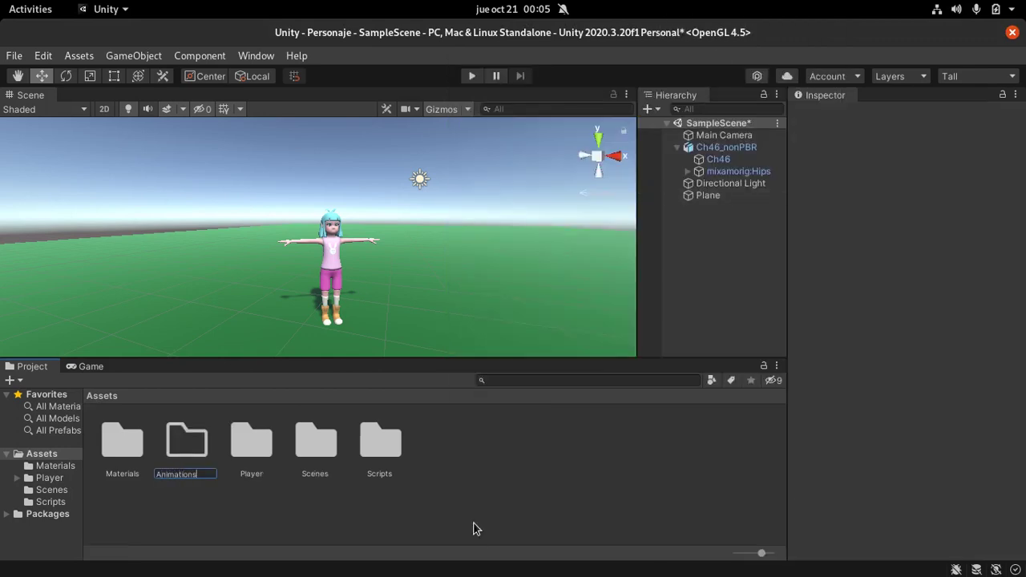
{"action": "key", "text": "Return"}
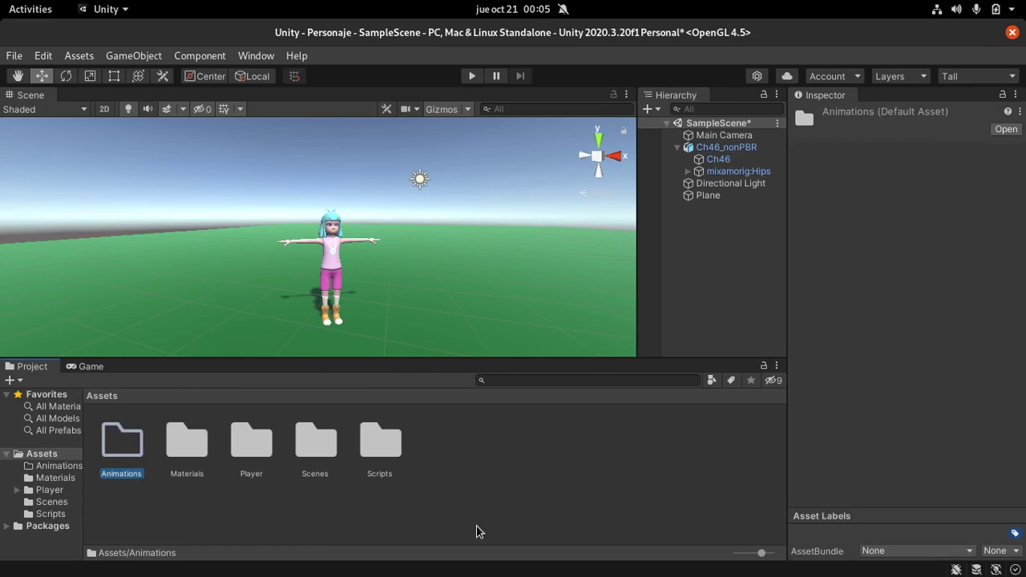
{"action": "double_click", "coordinate": [122, 443]}
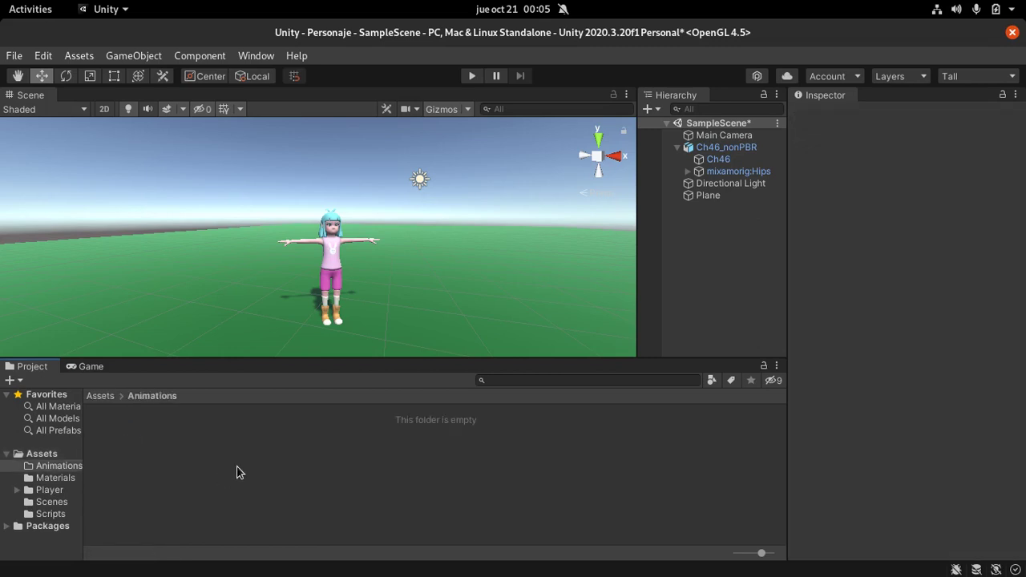
- Create an Animator Controller asset named AnimatorController inside the Animations folder
{"action": "right_click", "coordinate": [236, 466]}
{"action": "mouse_move", "coordinate": [376, 85]}
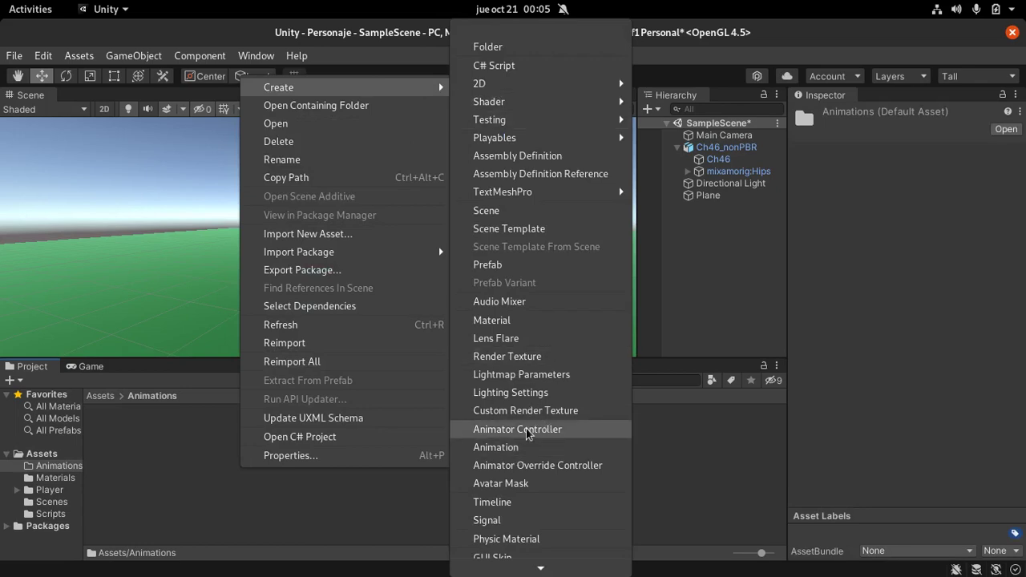
{"action": "right_click", "coordinate": [161, 488]}
{"action": "right_click", "coordinate": [161, 489]}
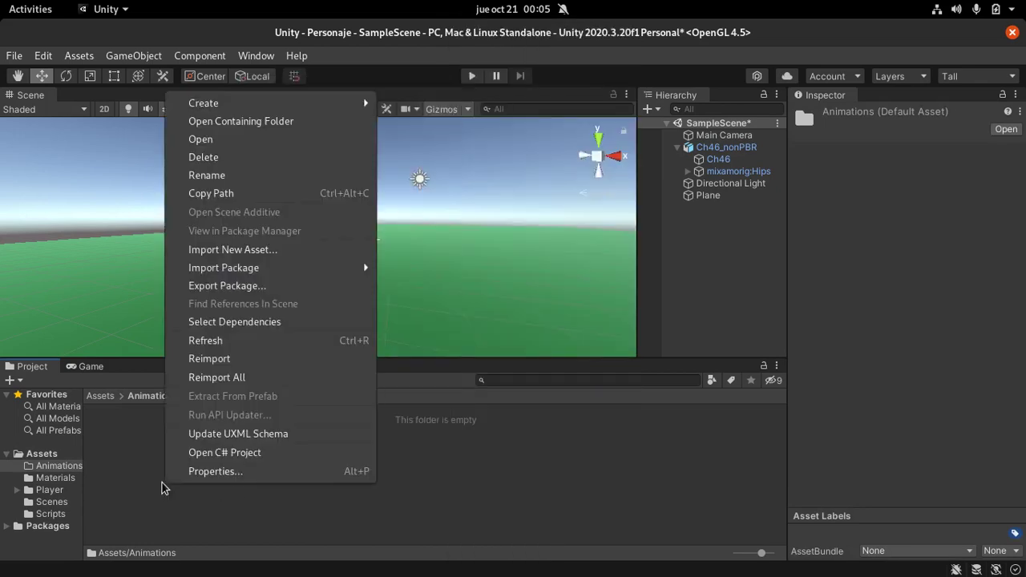
{"action": "mouse_move", "coordinate": [244, 102]}
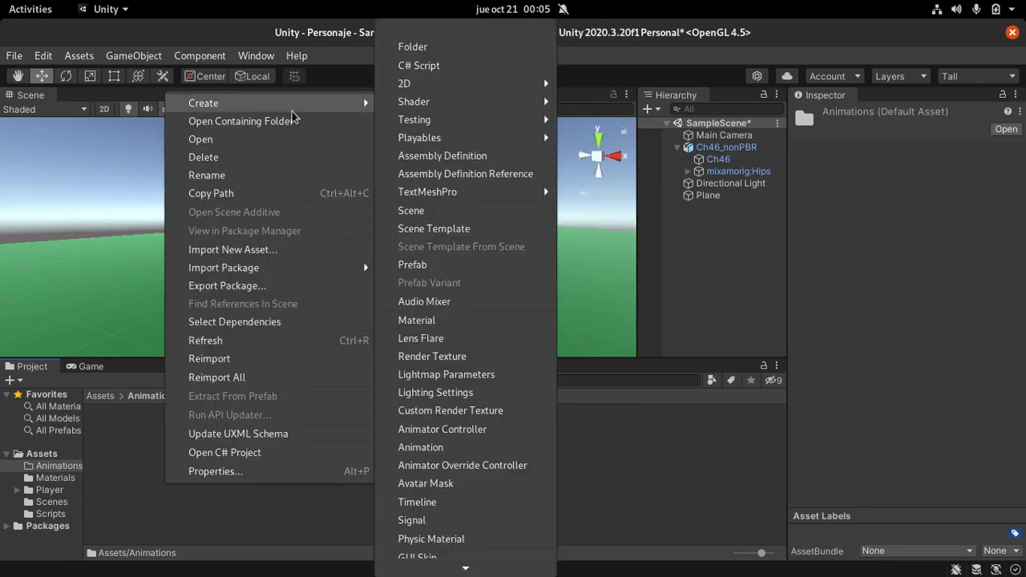
{"action": "left_click", "coordinate": [451, 430]}
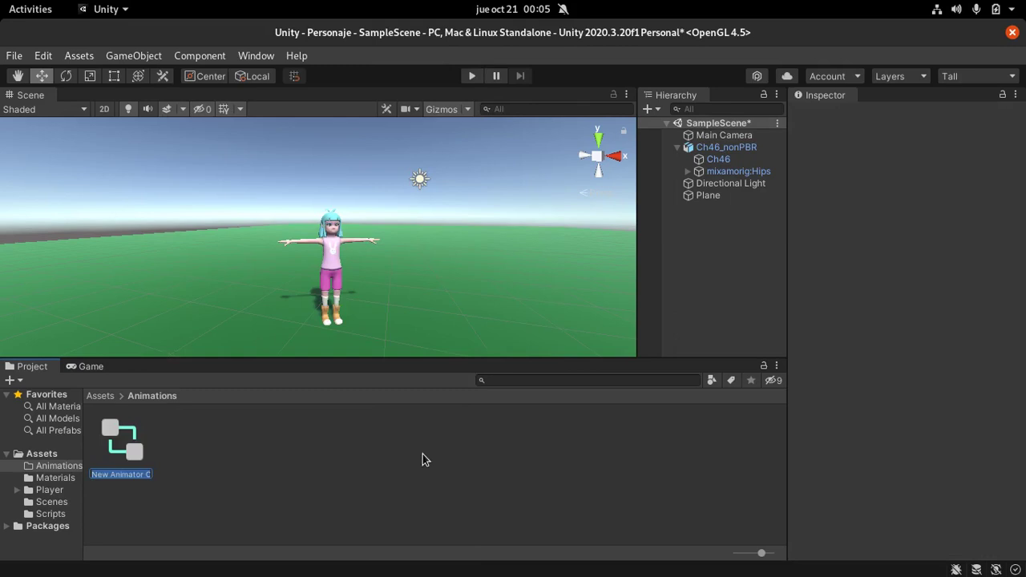
{"action": "type", "text": "A"}
{"action": "type", "text": "roller"}
{"action": "key", "text": "Return"}
{"action": "left_click", "coordinate": [352, 458]}
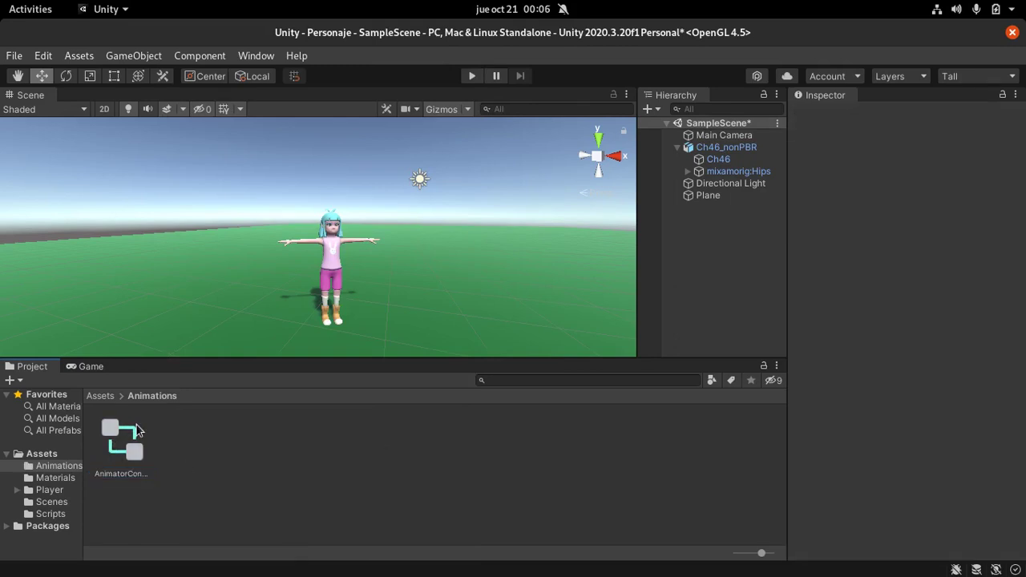
- Open AnimatorController in the Animator window, framing Any State, Entry and Exit in the Base Layer
{"action": "double_click", "coordinate": [110, 432]}
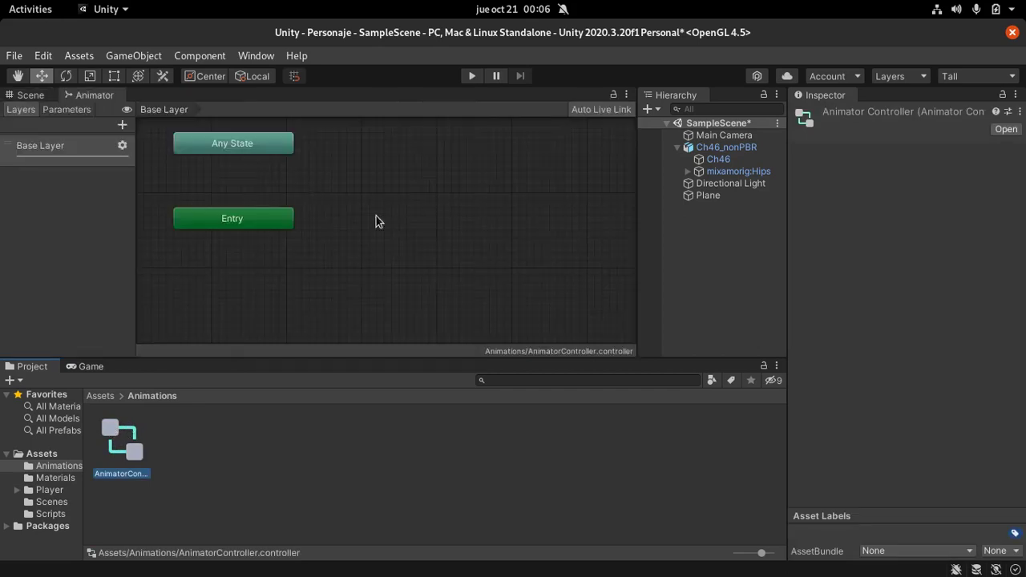
{"action": "left_click", "coordinate": [417, 218]}
{"action": "scroll", "coordinate": [438, 213], "scroll_direction": "down", "scroll_amount": 2}
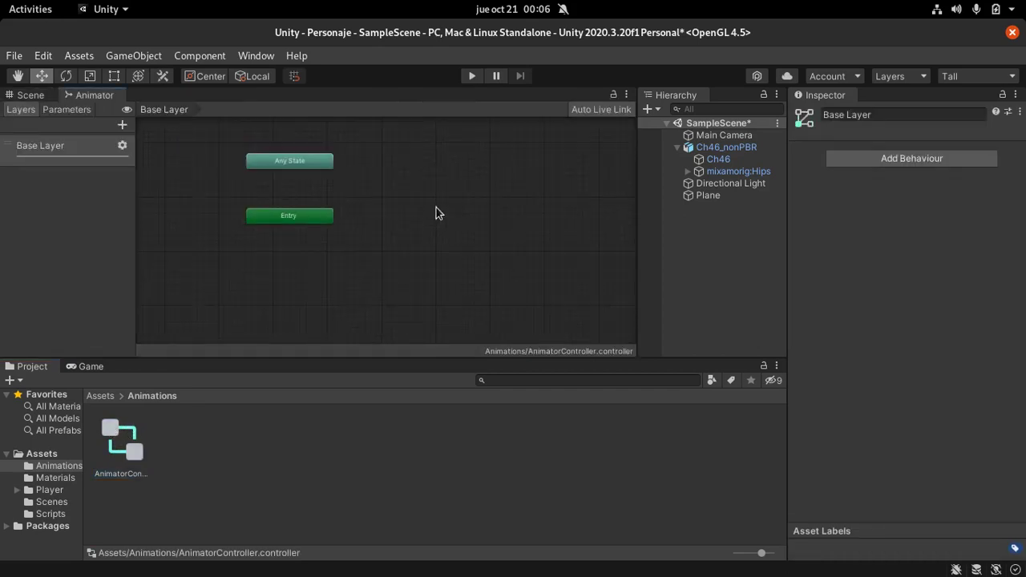
{"action": "mouse_move", "coordinate": [465, 233]}
{"action": "middle_mouse_down"}
{"action": "mouse_move", "coordinate": [341, 241]}
{"action": "mouse_move", "coordinate": [393, 238]}
{"action": "middle_mouse_up"}
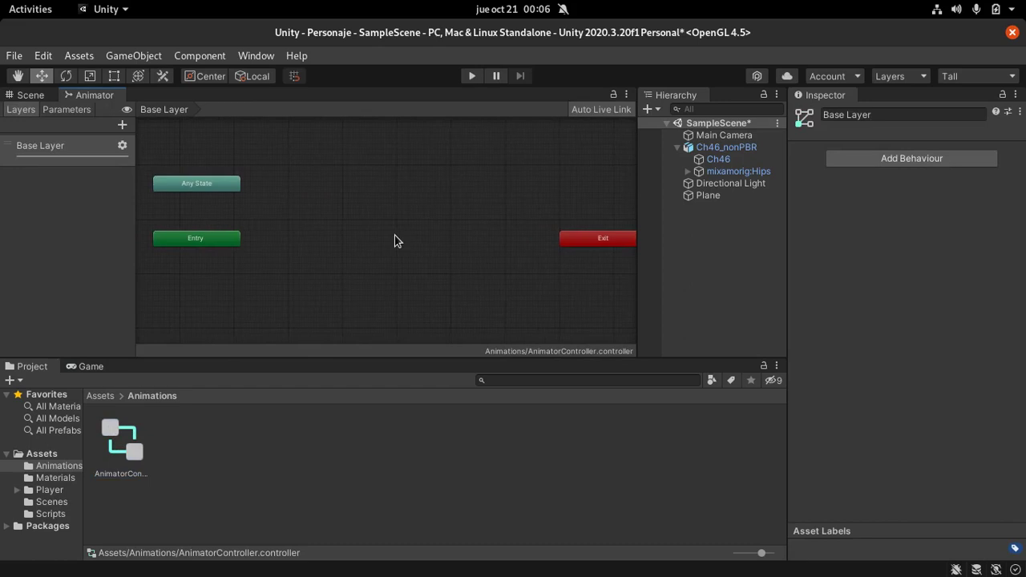
{"action": "scroll", "coordinate": [394, 235], "scroll_direction": "down", "scroll_amount": 1}
{"action": "scroll", "coordinate": [417, 239], "scroll_direction": "up", "scroll_amount": 3}
{"action": "scroll", "coordinate": [417, 239], "scroll_direction": "down", "scroll_amount": 2}
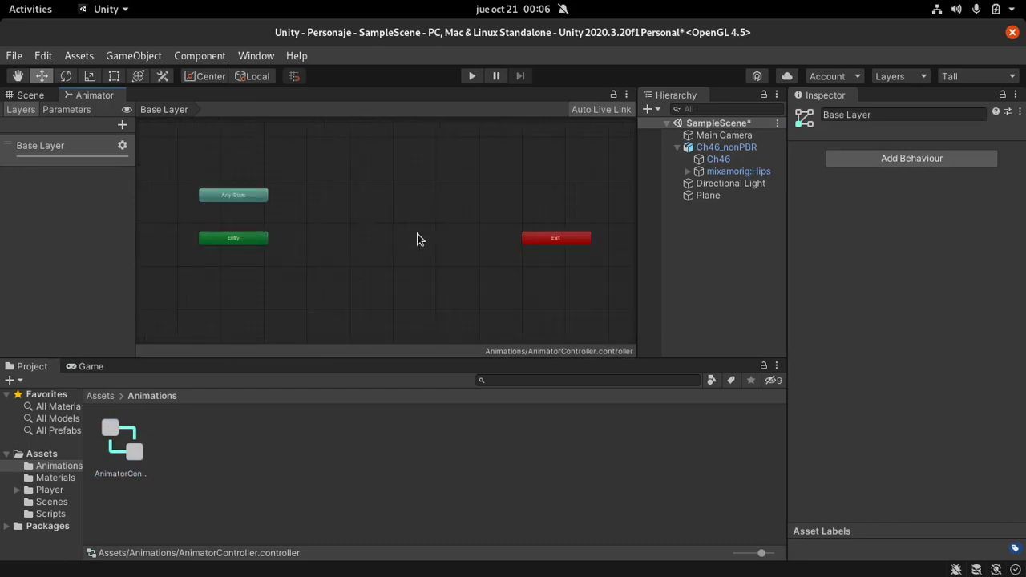
{"action": "scroll", "coordinate": [323, 270], "scroll_direction": "up", "scroll_amount": 1}
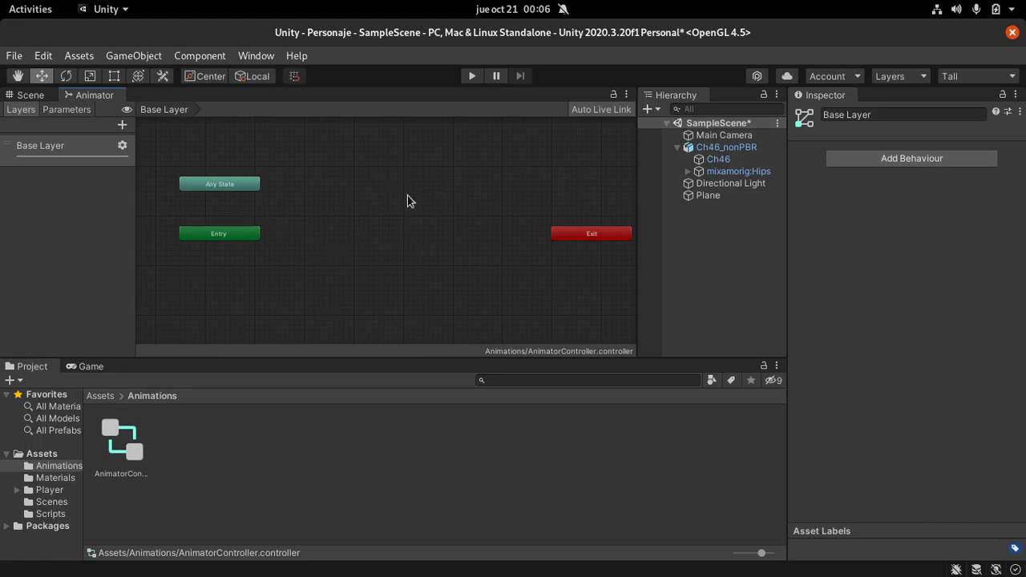
- Add a new Blend Tree state and place it between Entry and Exit
{"action": "right_click", "coordinate": [422, 150]}
{"action": "mouse_move", "coordinate": [500, 164]}
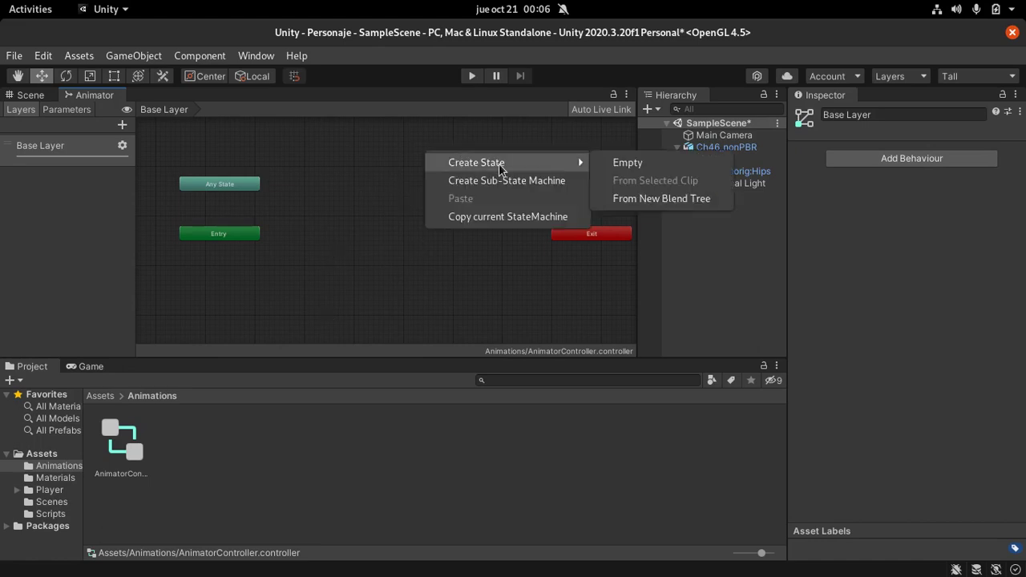
{"action": "left_click", "coordinate": [687, 200]}
{"action": "left_click_drag", "start_coordinate": [481, 162], "coordinate": [427, 228]}
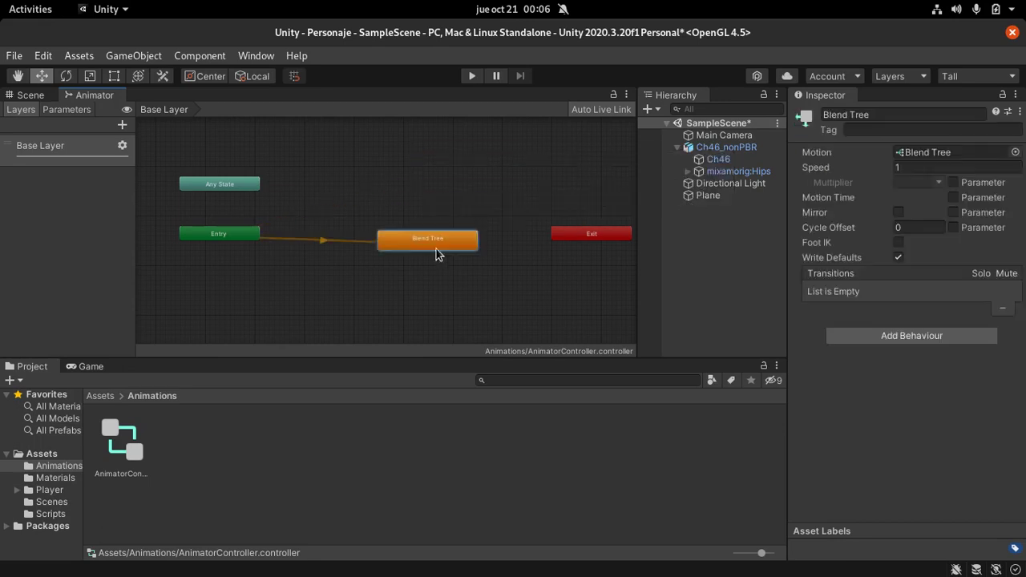
- Open the Blend Tree state to edit its graph
{"action": "scroll", "coordinate": [426, 227], "scroll_direction": "up", "scroll_amount": 2}
{"action": "scroll", "coordinate": [426, 228], "scroll_direction": "up", "scroll_amount": 1}
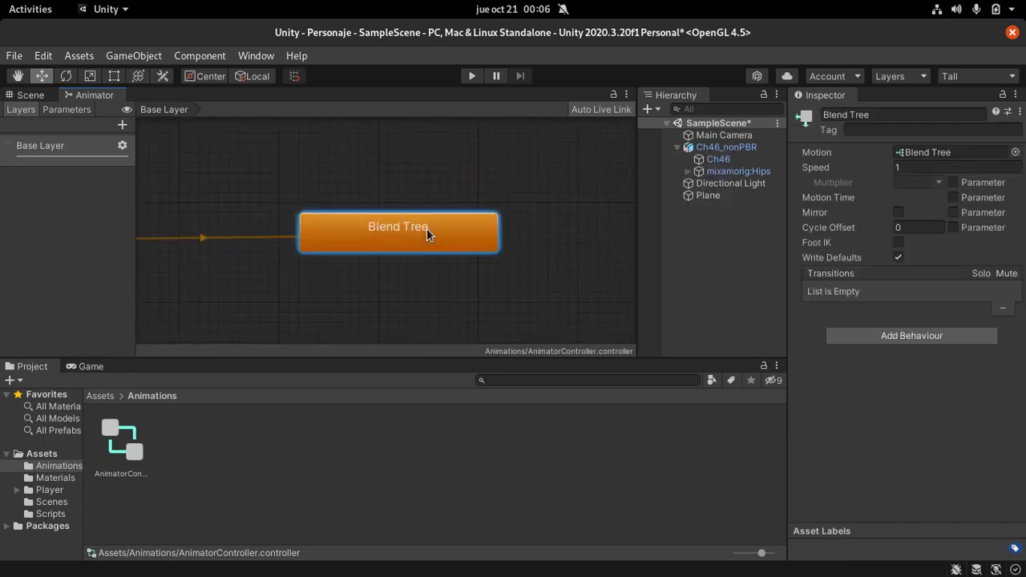
{"action": "left_click", "coordinate": [528, 250]}
{"action": "left_click", "coordinate": [443, 231]}
{"action": "double_click", "coordinate": [446, 233]}
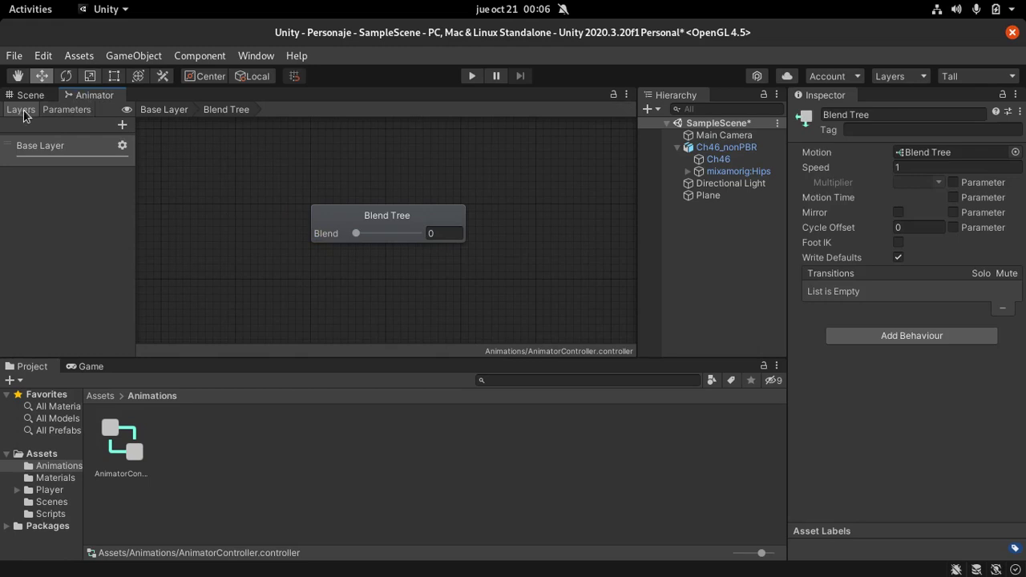
- Add two float parameters named VelX and VelY to the Animator's parameter list
{"action": "left_click", "coordinate": [67, 112]}
{"action": "left_click", "coordinate": [122, 125]}
{"action": "left_click", "coordinate": [160, 144]}
{"action": "type", "text": "VelX"}
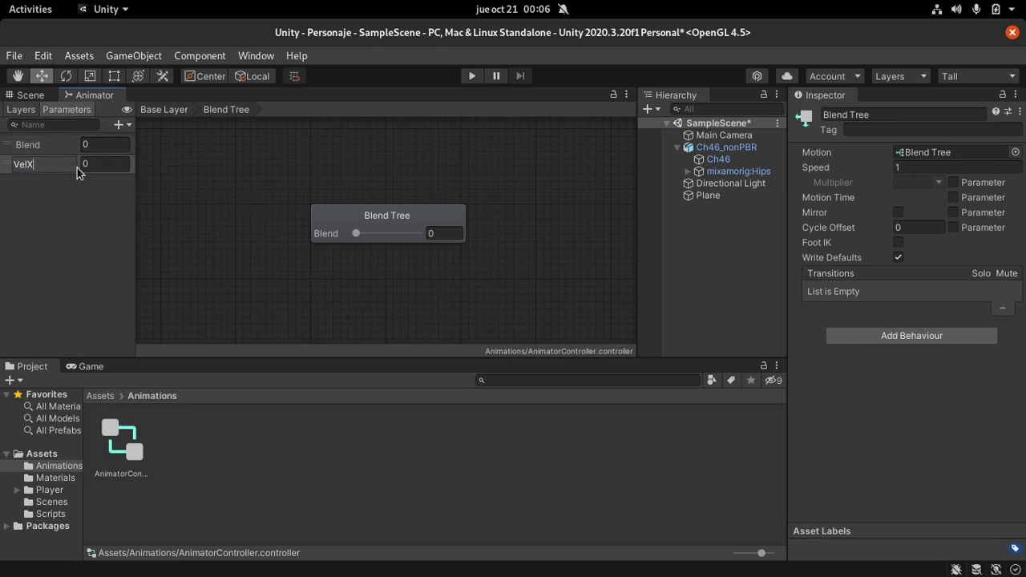
{"action": "key", "text": "Return"}
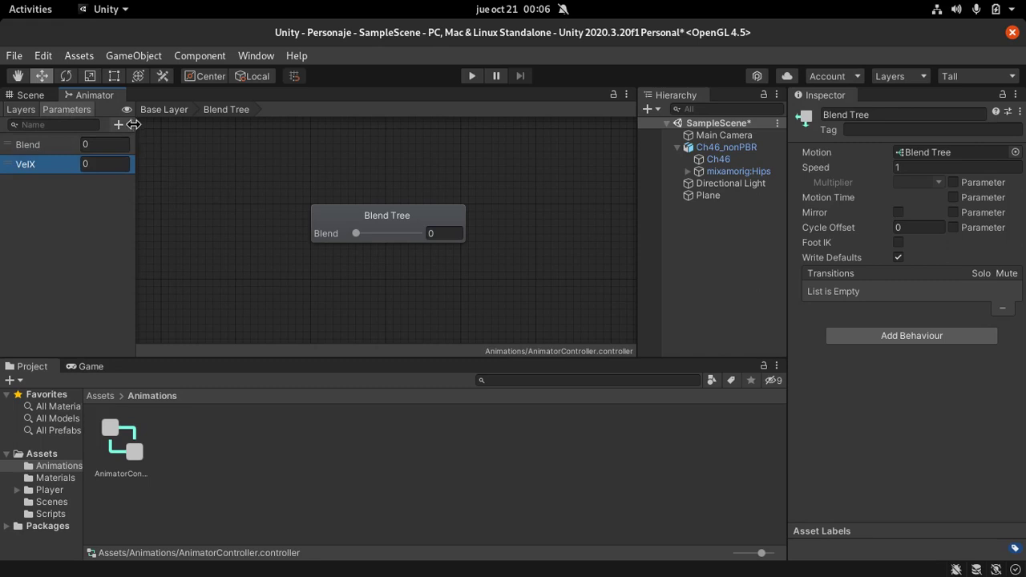
{"action": "left_click", "coordinate": [122, 125]}
{"action": "left_click", "coordinate": [141, 145]}
{"action": "type", "text": "Vel"}
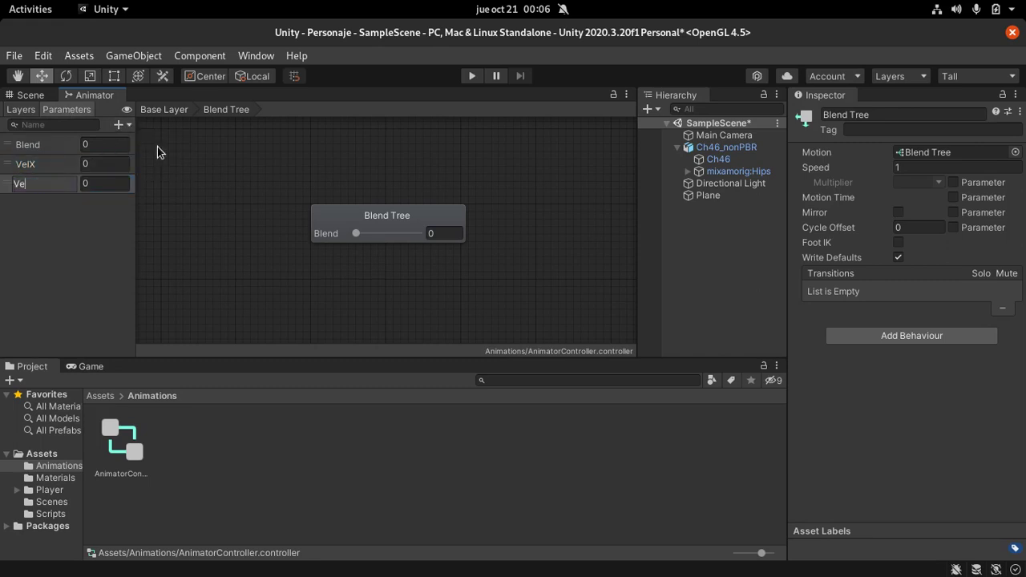
{"action": "type", "text": "Y"}
{"action": "left_click", "coordinate": [221, 251]}
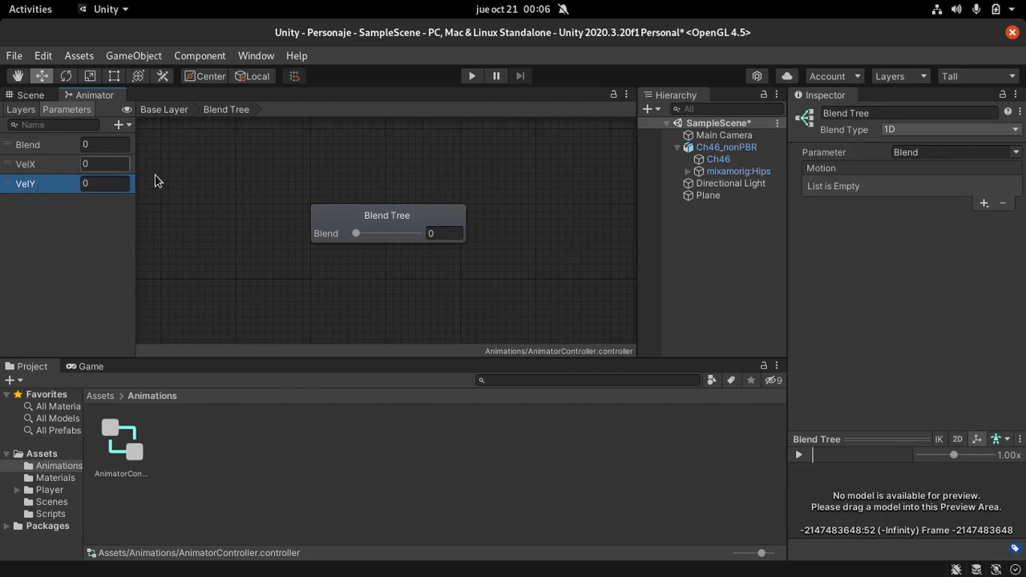
- Set the Blend Tree's Blend Type to 2D Freeform Directional
{"action": "left_click", "coordinate": [185, 181]}
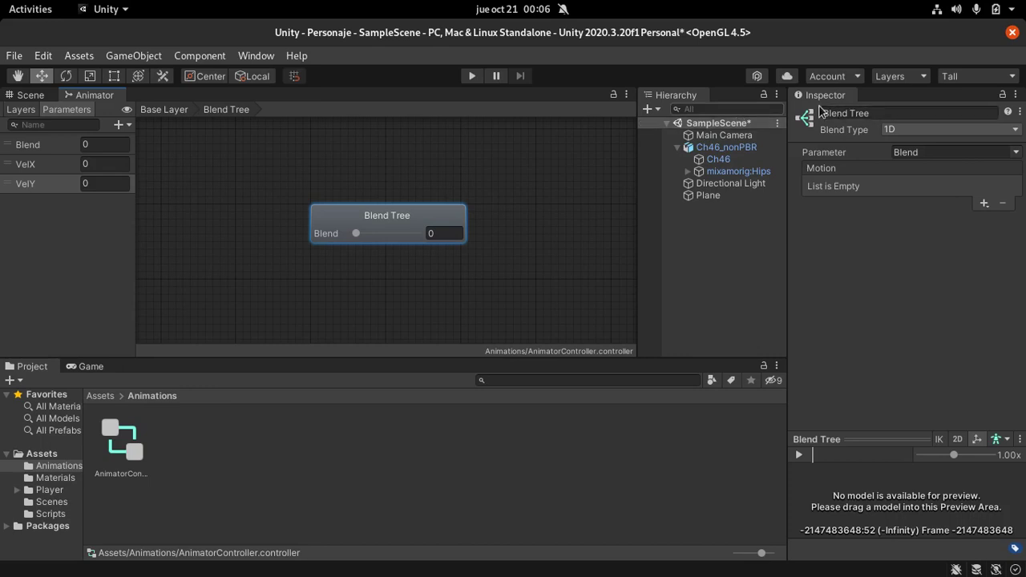
{"action": "scroll", "coordinate": [453, 255], "scroll_direction": "up", "scroll_amount": 2}
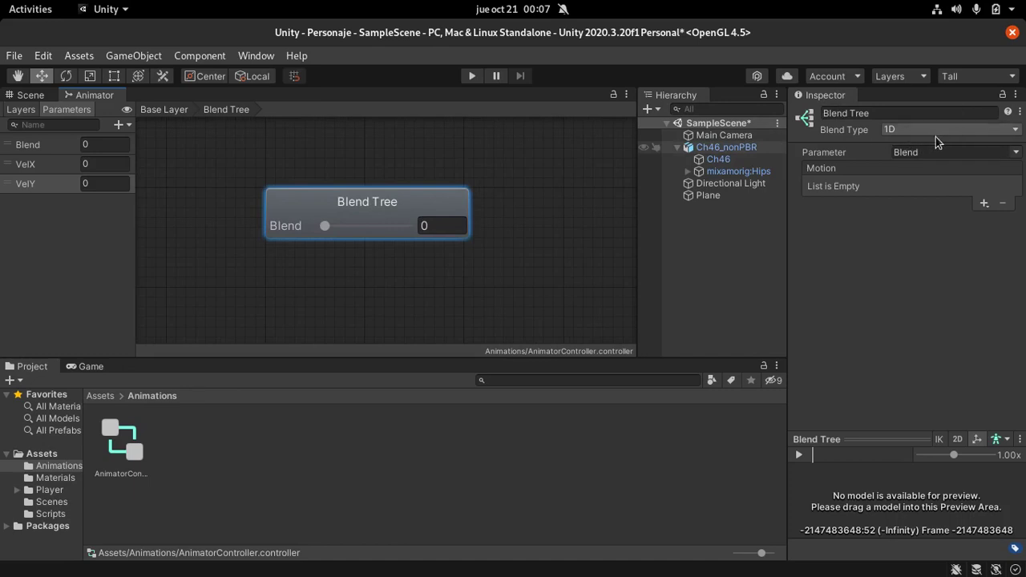
{"action": "left_click", "coordinate": [974, 133]}
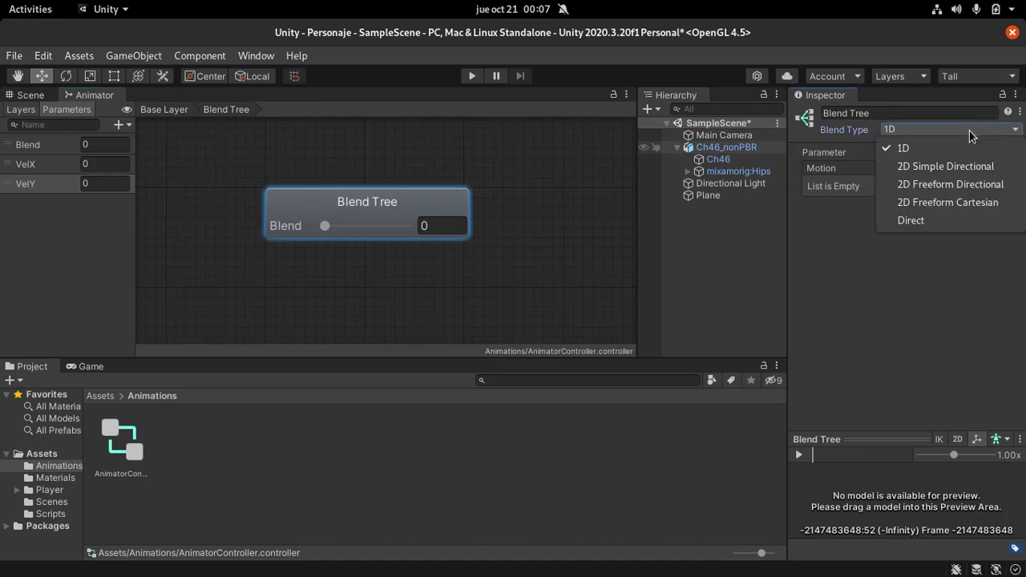
{"action": "left_click", "coordinate": [916, 185]}
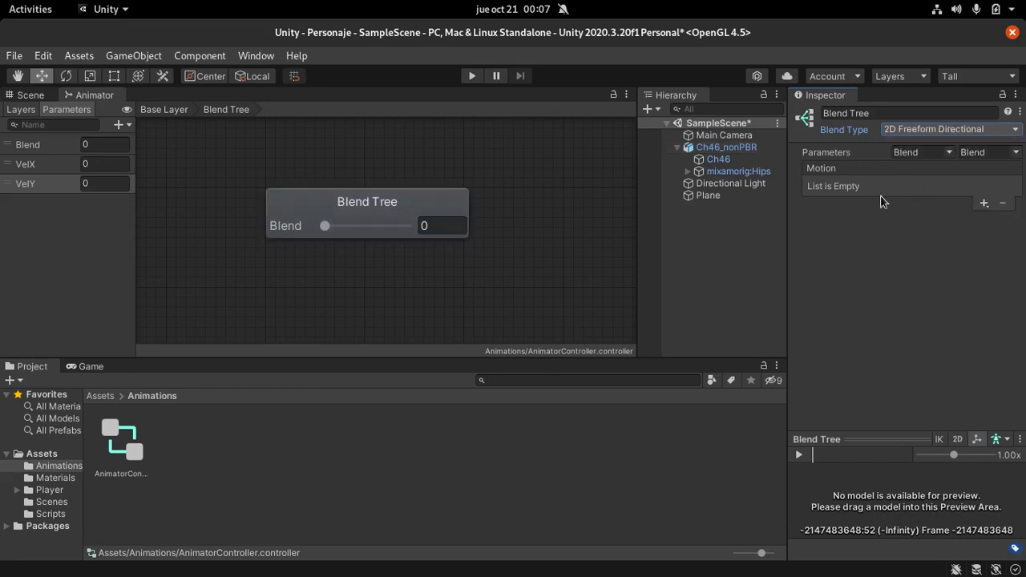
- Set the blend tree's two parameters to VelX and VelY
{"action": "left_click", "coordinate": [949, 153]}
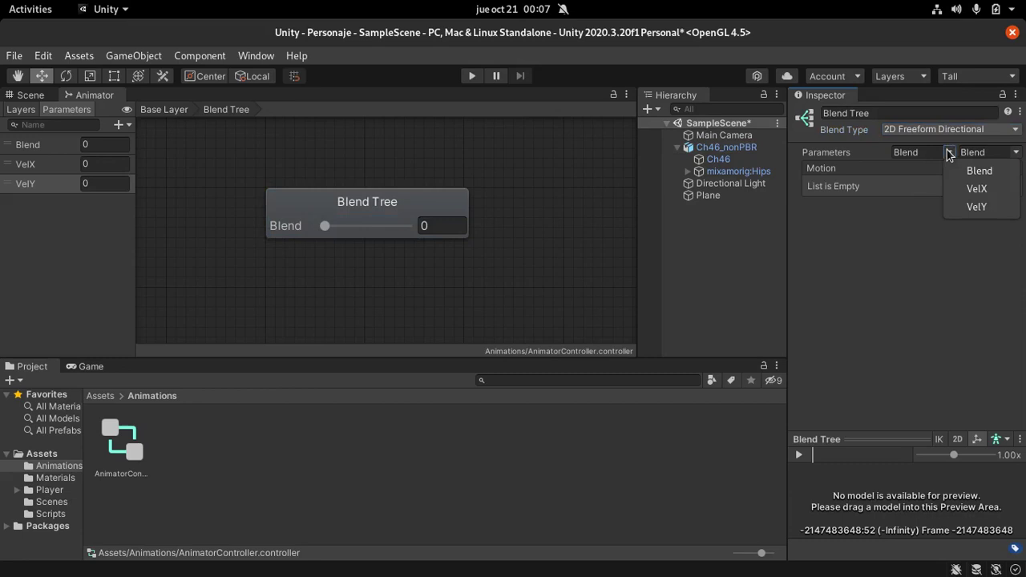
{"action": "left_click", "coordinate": [977, 189]}
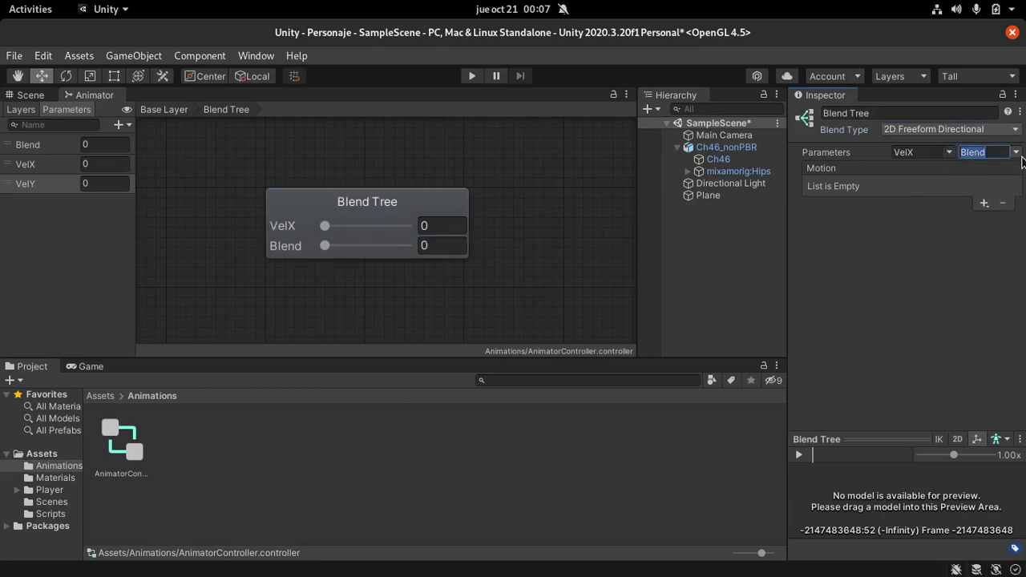
{"action": "left_click", "coordinate": [1015, 152]}
{"action": "left_click", "coordinate": [937, 203]}
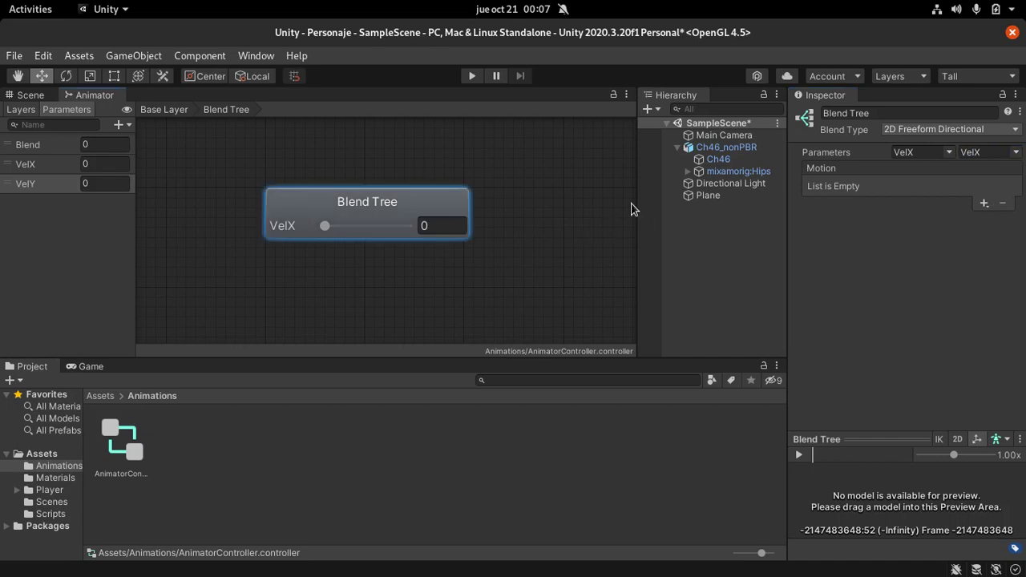
{"action": "left_click_drag", "start_coordinate": [636, 202], "coordinate": [607, 203]}
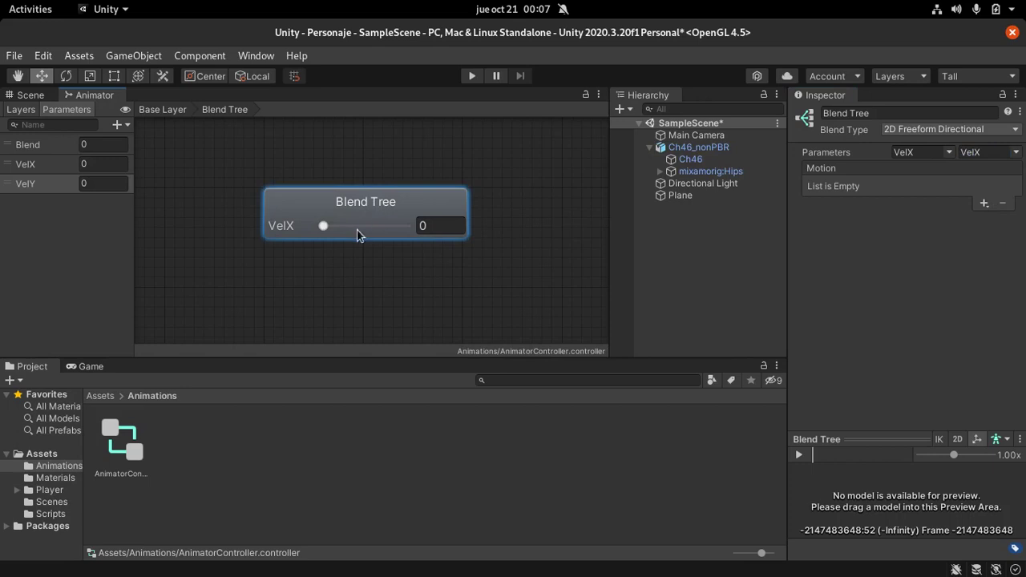
{"action": "left_click", "coordinate": [1000, 152]}
{"action": "left_click", "coordinate": [984, 206]}
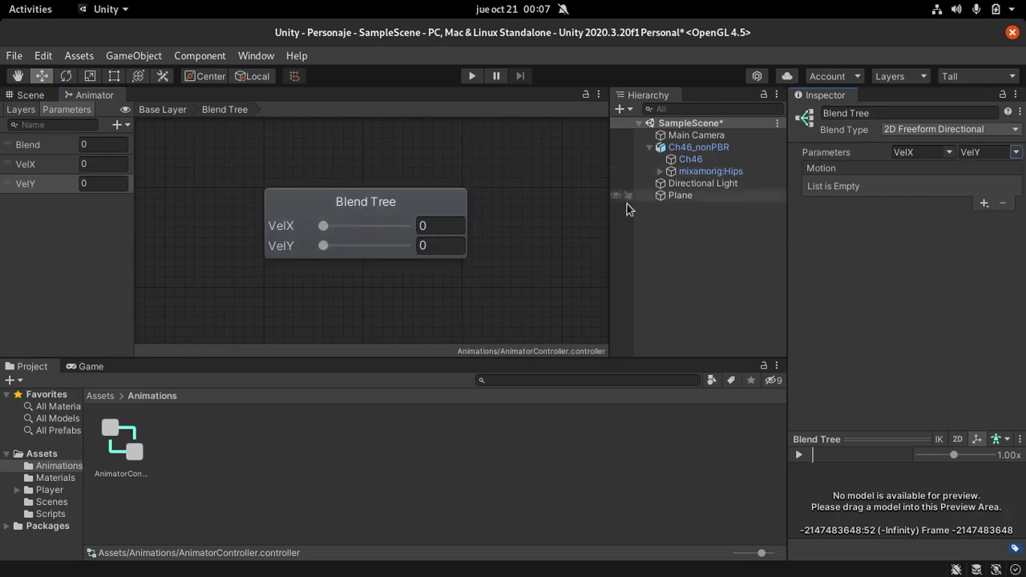
{"action": "left_click", "coordinate": [419, 240]}
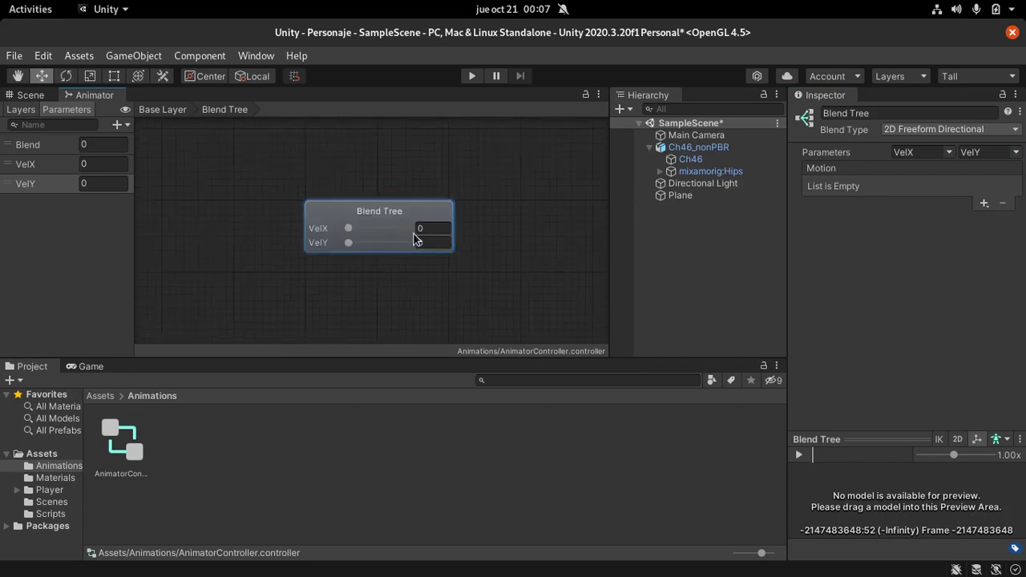
{"action": "scroll", "coordinate": [476, 245], "scroll_direction": "down", "scroll_amount": 3}
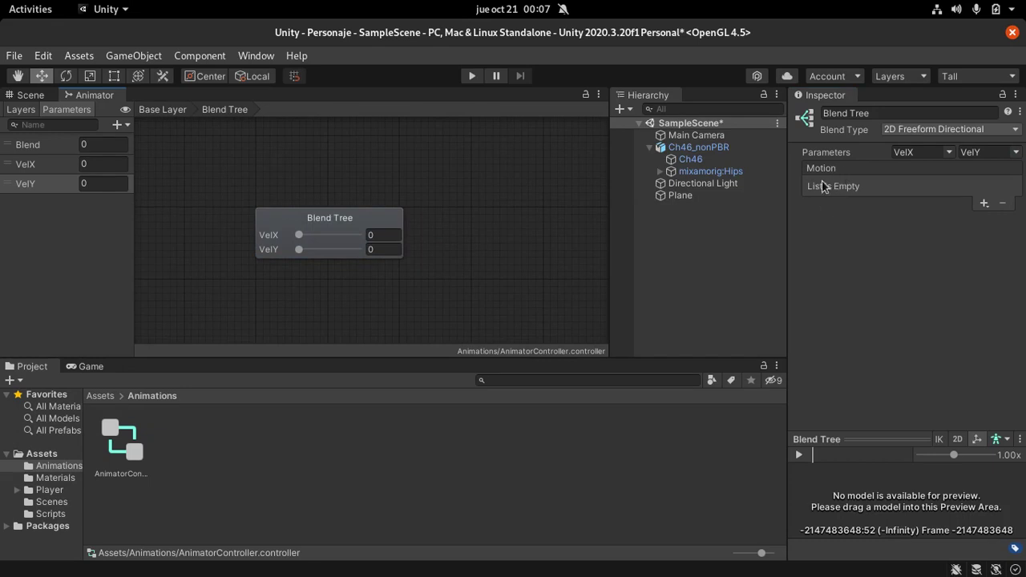
{"action": "left_click", "coordinate": [985, 204]}
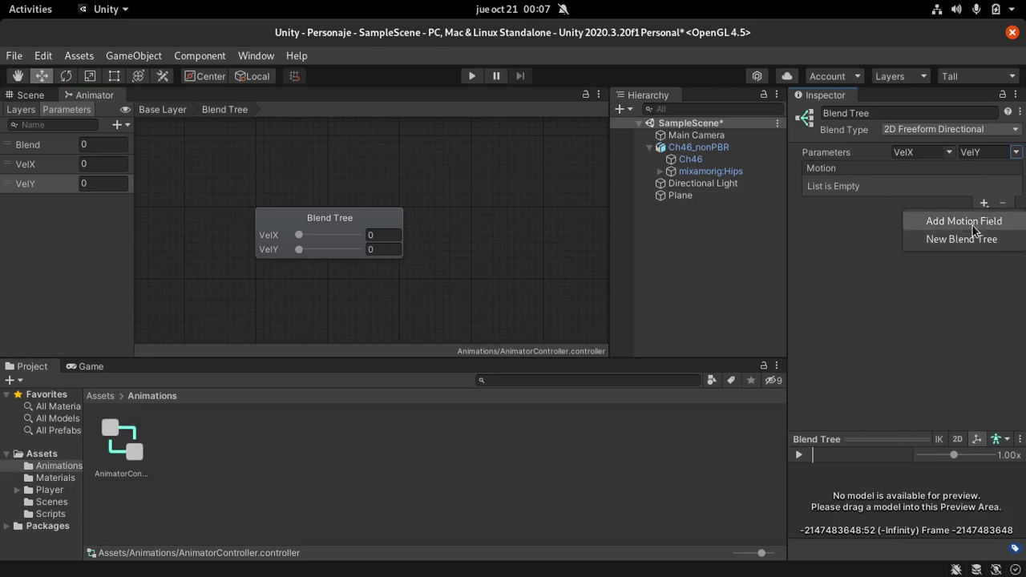
- Add the first five empty motion fields to the blend tree's Motion list
{"action": "left_click", "coordinate": [969, 230]}
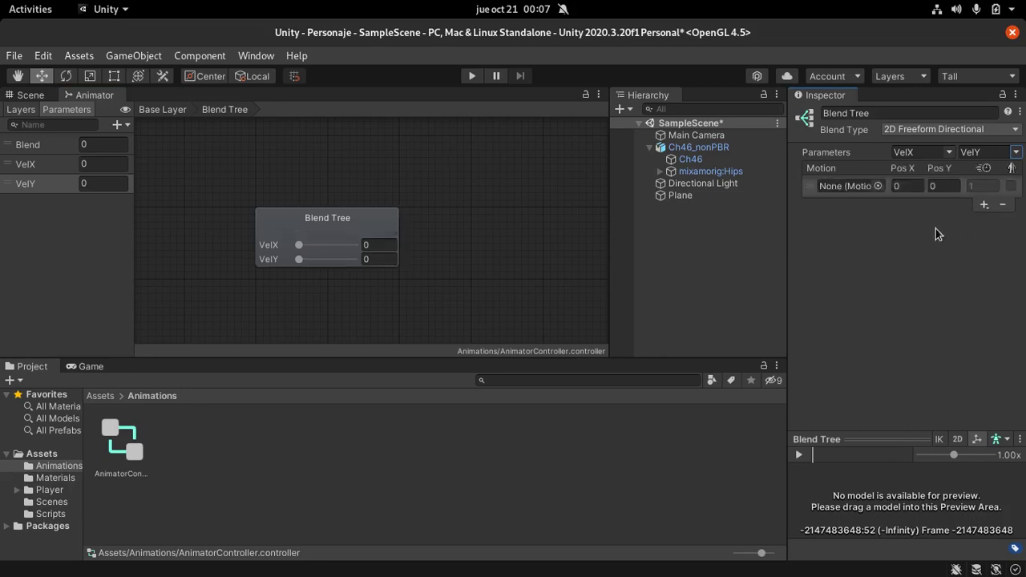
{"action": "left_click", "coordinate": [985, 207]}
{"action": "left_click", "coordinate": [978, 228]}
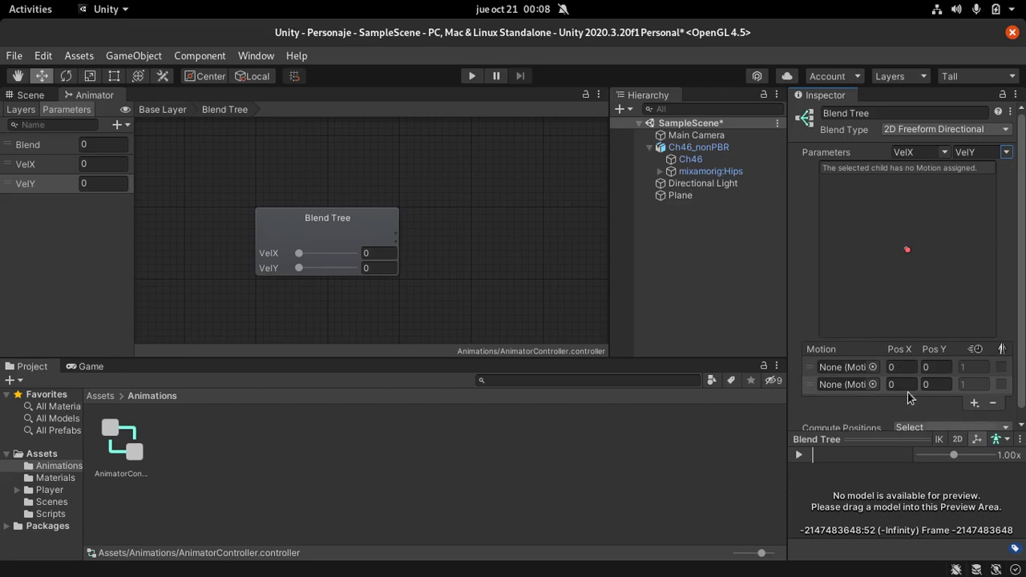
{"action": "left_click", "coordinate": [974, 405]}
{"action": "left_click", "coordinate": [970, 421]}
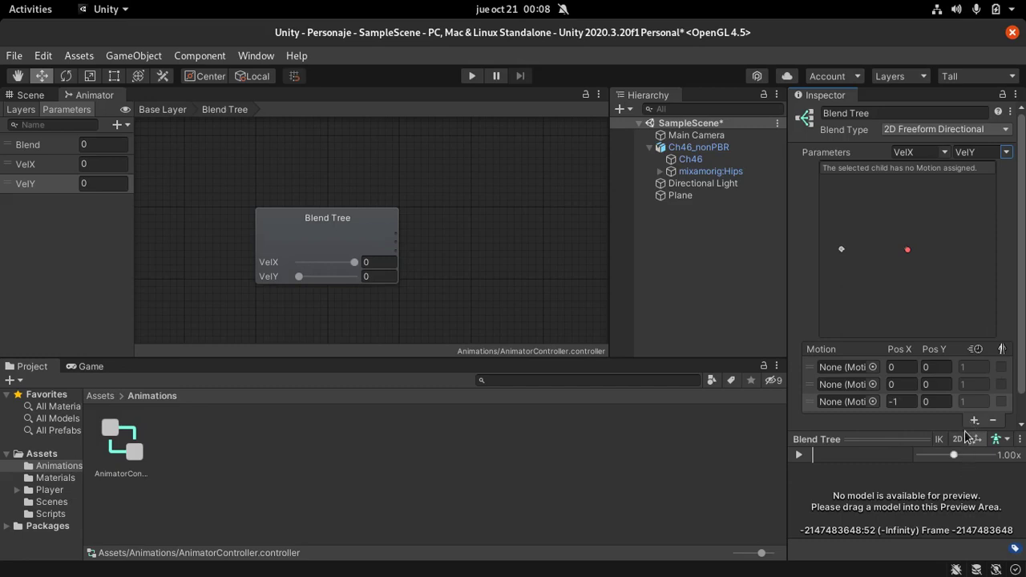
{"action": "left_click", "coordinate": [975, 421]}
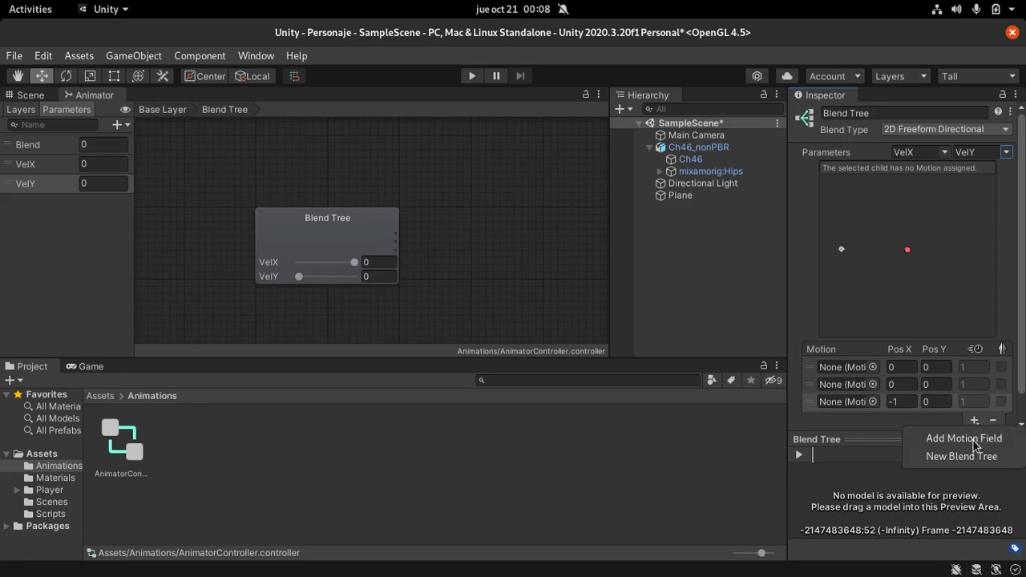
{"action": "left_click", "coordinate": [964, 438]}
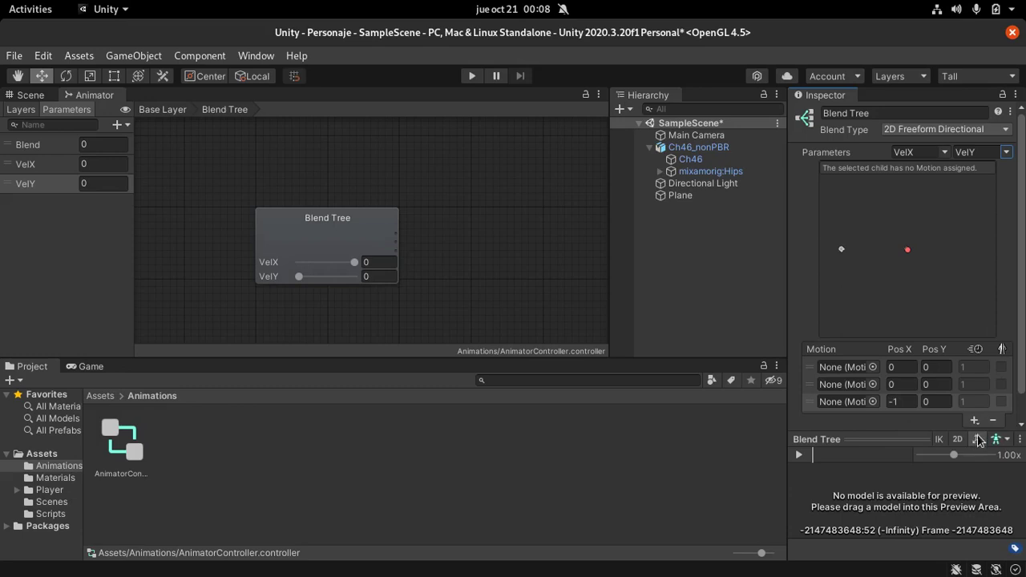
{"action": "scroll", "coordinate": [963, 400], "scroll_direction": "down", "scroll_amount": 2}
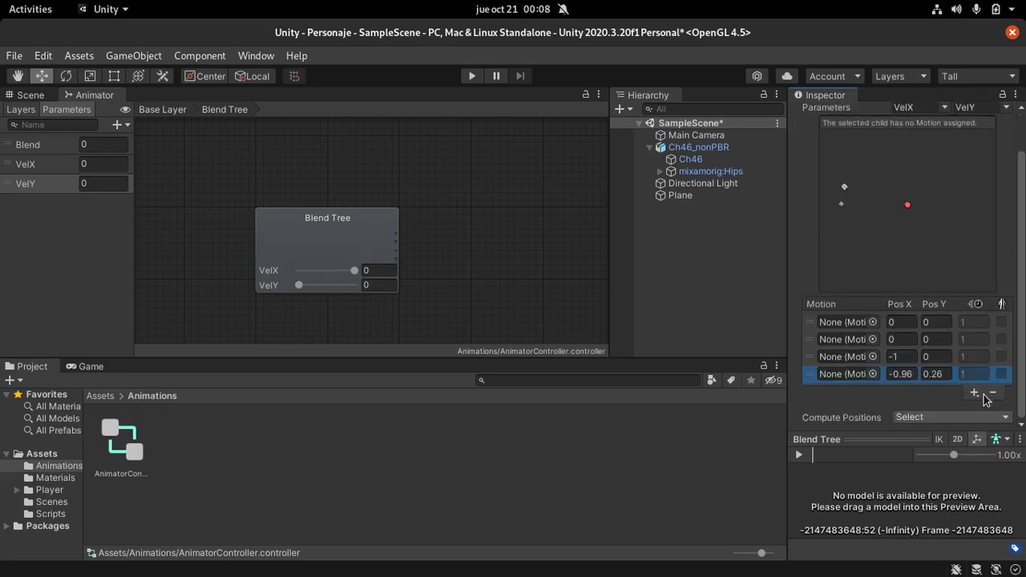
{"action": "left_click", "coordinate": [974, 392]}
{"action": "left_click", "coordinate": [976, 406]}
- Add four more motion fields, bringing the Motion list to nine
{"action": "scroll", "coordinate": [976, 396], "scroll_direction": "down", "scroll_amount": 1}
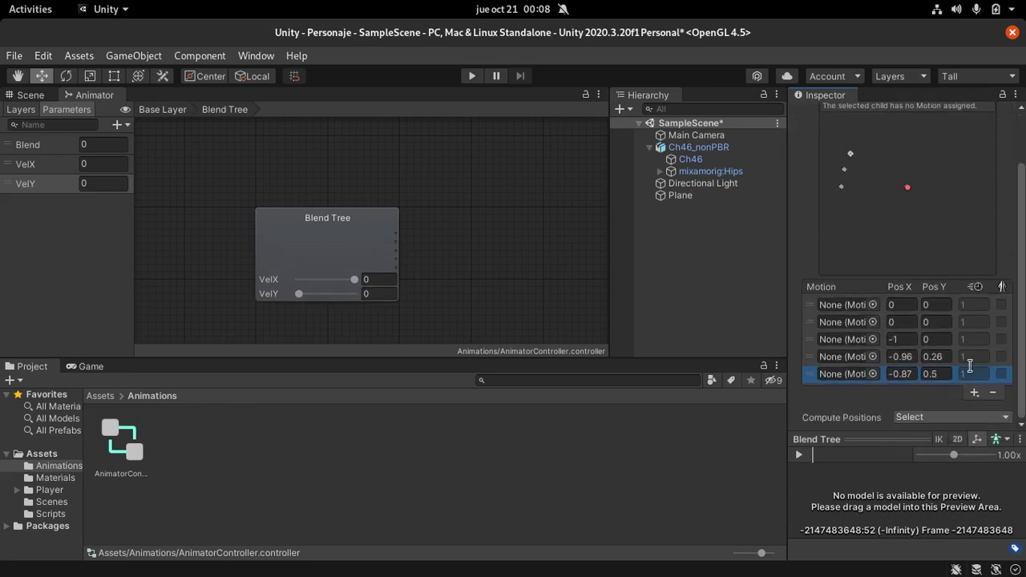
{"action": "left_click", "coordinate": [974, 393]}
{"action": "left_click", "coordinate": [973, 413]}
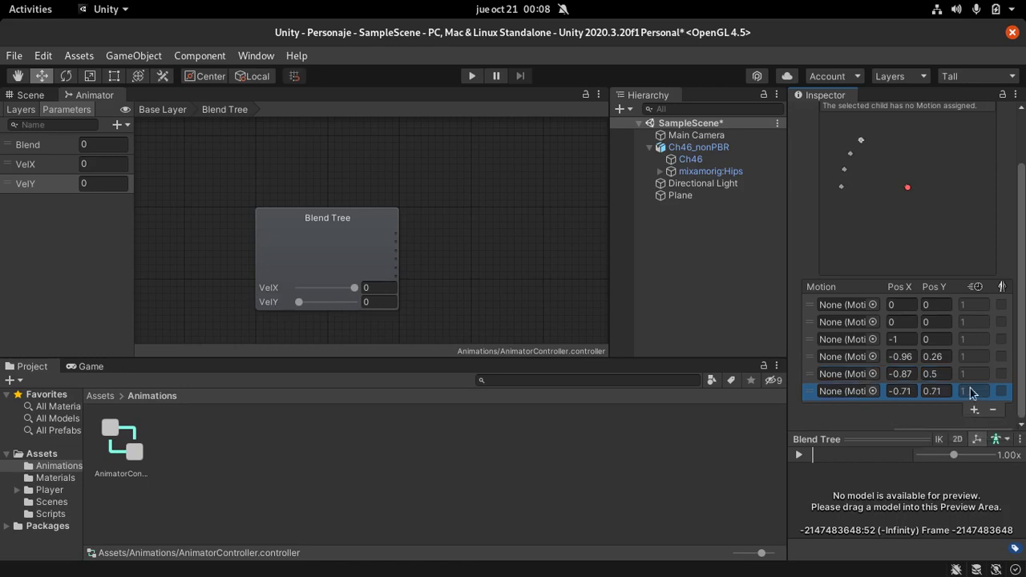
{"action": "scroll", "coordinate": [974, 393], "scroll_direction": "down", "scroll_amount": 1}
{"action": "left_click", "coordinate": [974, 394]}
{"action": "left_click", "coordinate": [935, 418]}
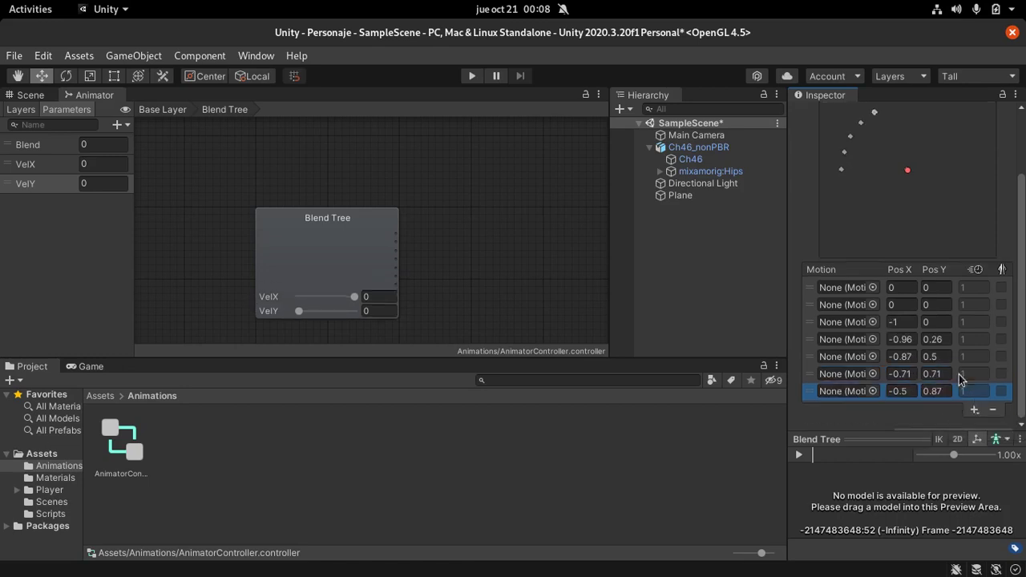
{"action": "scroll", "coordinate": [972, 389], "scroll_direction": "down", "scroll_amount": 1}
{"action": "left_click", "coordinate": [974, 394]}
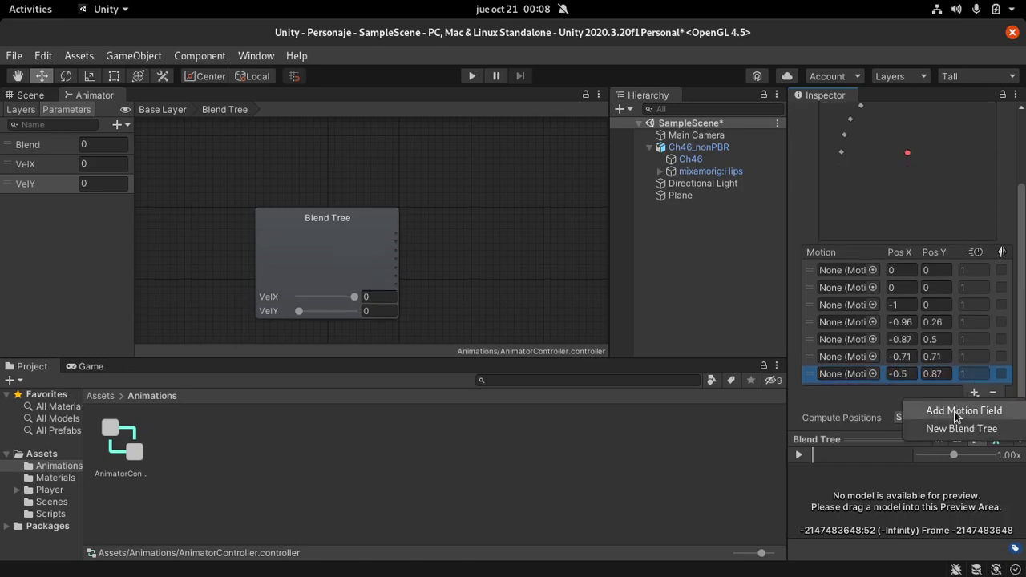
{"action": "left_click", "coordinate": [975, 407]}
{"action": "scroll", "coordinate": [975, 394], "scroll_direction": "down", "scroll_amount": 1}
{"action": "left_click", "coordinate": [974, 394]}
{"action": "left_click", "coordinate": [944, 408]}
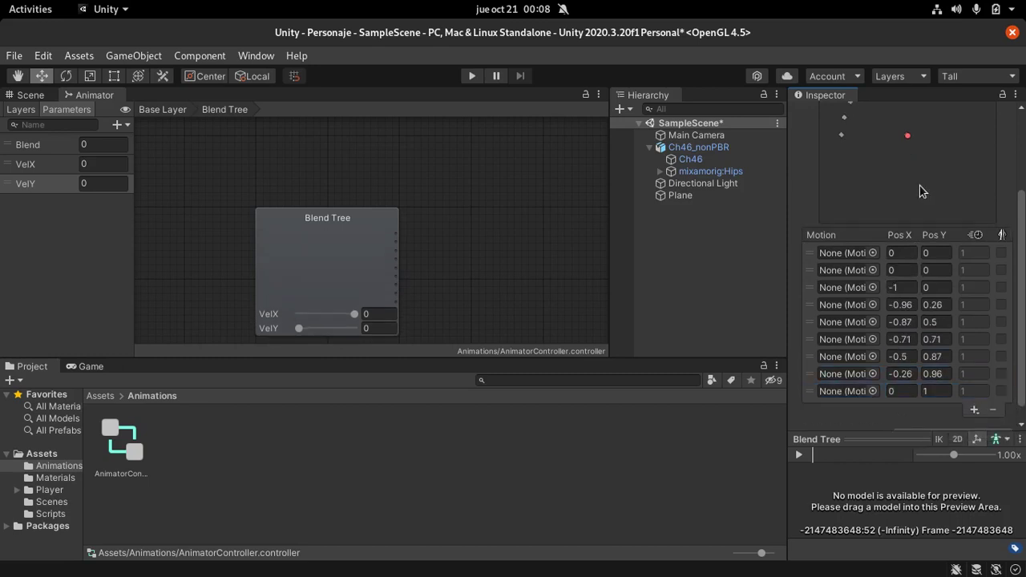
{"action": "scroll", "coordinate": [920, 193], "scroll_direction": "up", "scroll_amount": 4}
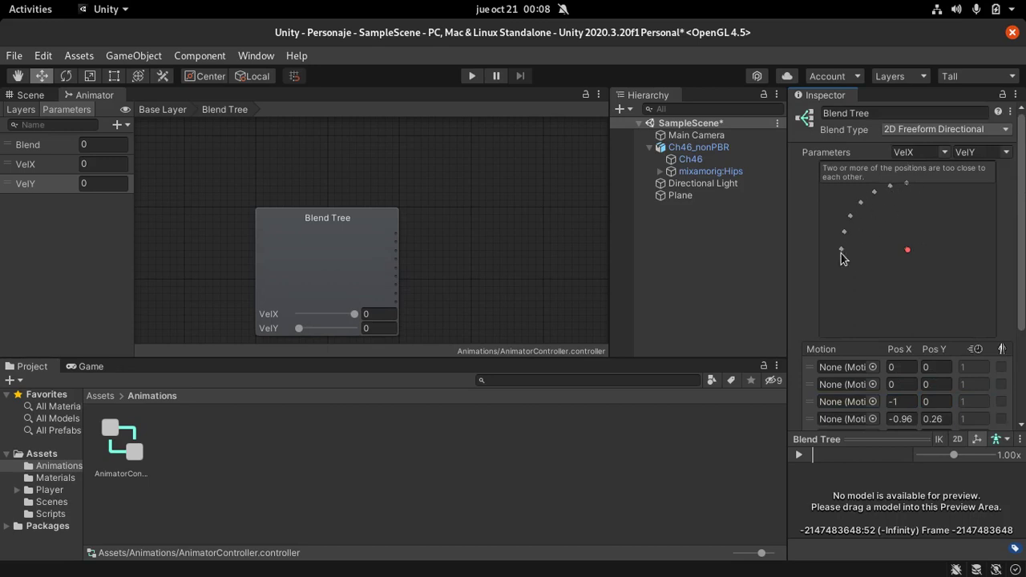
{"action": "scroll", "coordinate": [841, 253], "scroll_direction": "down", "scroll_amount": 3}
{"action": "scroll", "coordinate": [841, 267], "scroll_direction": "up", "scroll_amount": 3}
- Position the second and third motions at (0, 1) and (1, 0)
{"action": "left_click", "coordinate": [902, 369]}
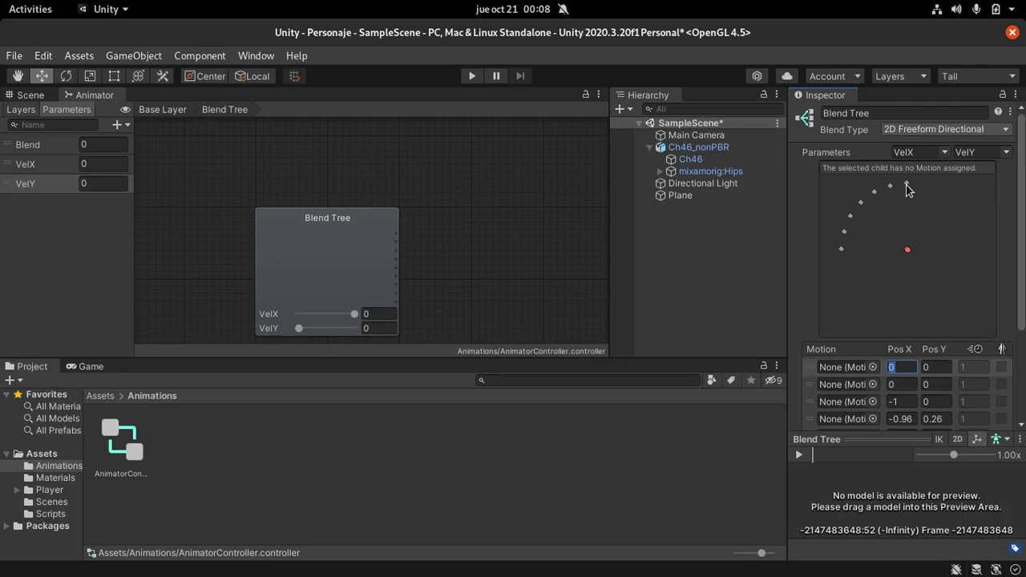
{"action": "left_click", "coordinate": [906, 384]}
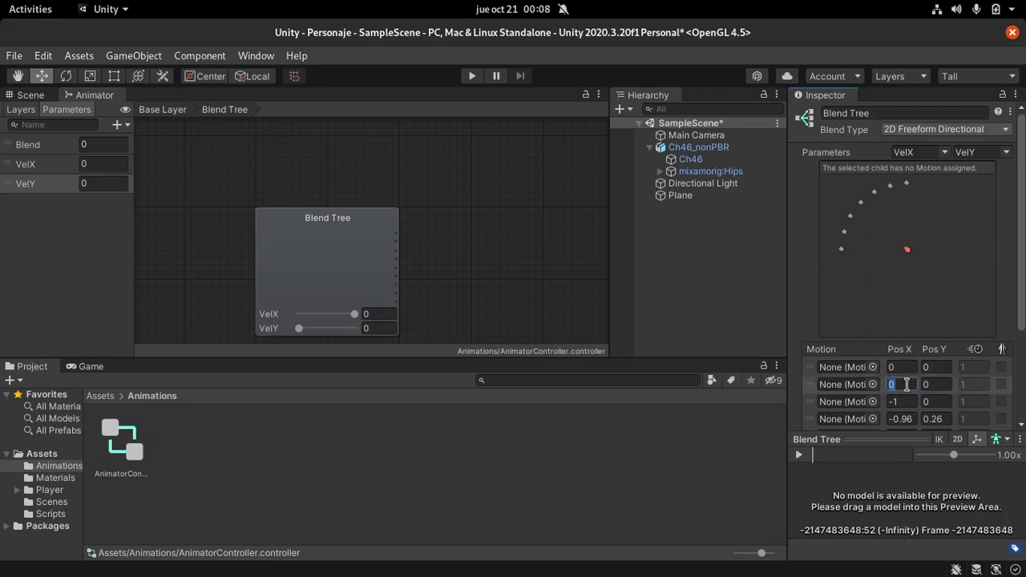
{"action": "left_click", "coordinate": [940, 384]}
{"action": "left_click", "coordinate": [908, 404]}
{"action": "key", "text": "BackSpace"}
{"action": "type", "text": "1"}
{"action": "left_click", "coordinate": [938, 400]}
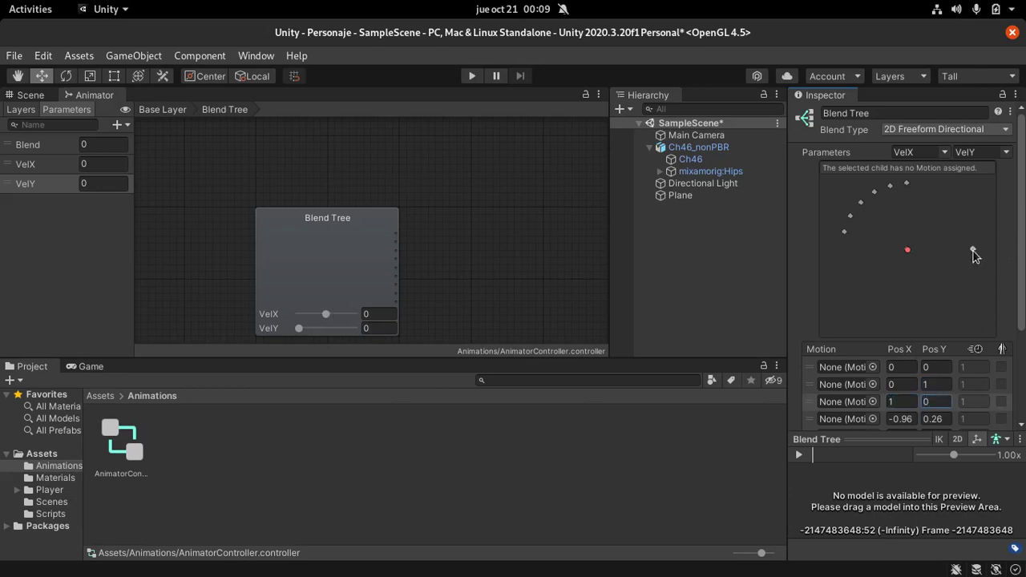
{"action": "scroll", "coordinate": [898, 416], "scroll_direction": "down", "scroll_amount": 3}
- Position the fourth and fifth motions at (-1, 0) and (0, -1)
{"action": "left_click", "coordinate": [916, 287]}
{"action": "type", "text": "-1"}
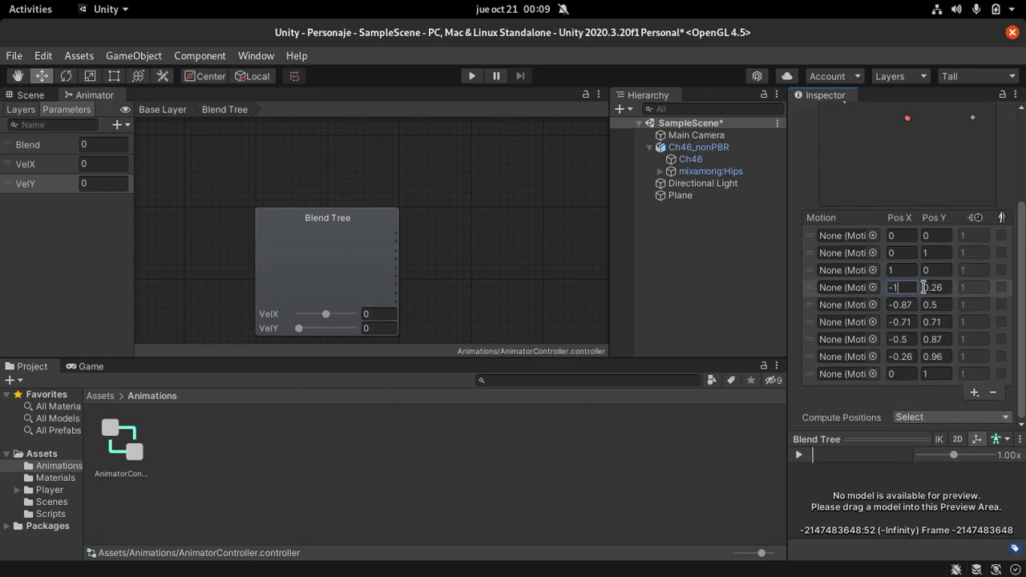
{"action": "left_click", "coordinate": [927, 287]}
{"action": "type", "text": "0"}
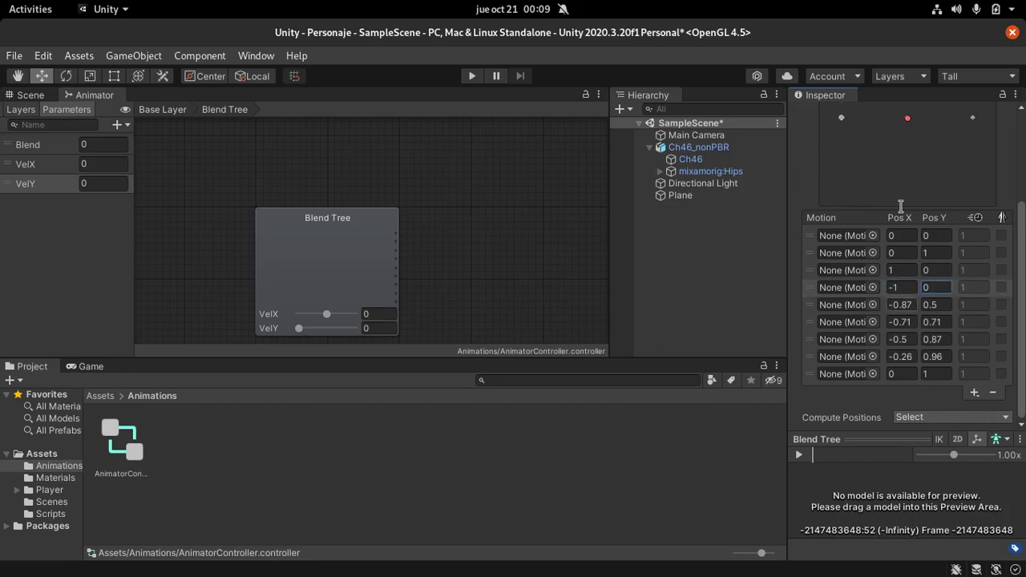
{"action": "scroll", "coordinate": [910, 169], "scroll_direction": "up", "scroll_amount": 5}
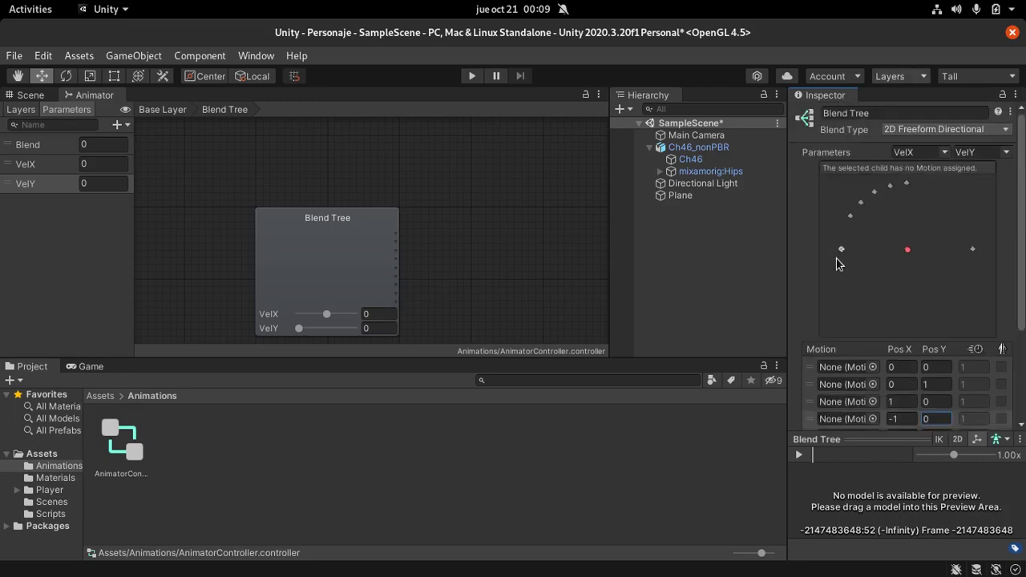
{"action": "scroll", "coordinate": [932, 259], "scroll_direction": "down", "scroll_amount": 4}
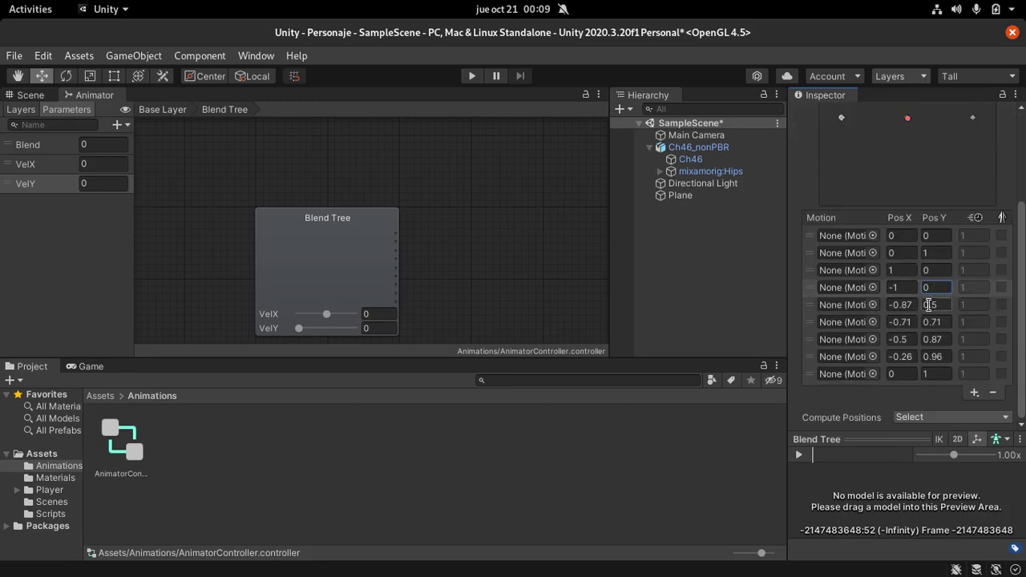
{"action": "left_click", "coordinate": [909, 304]}
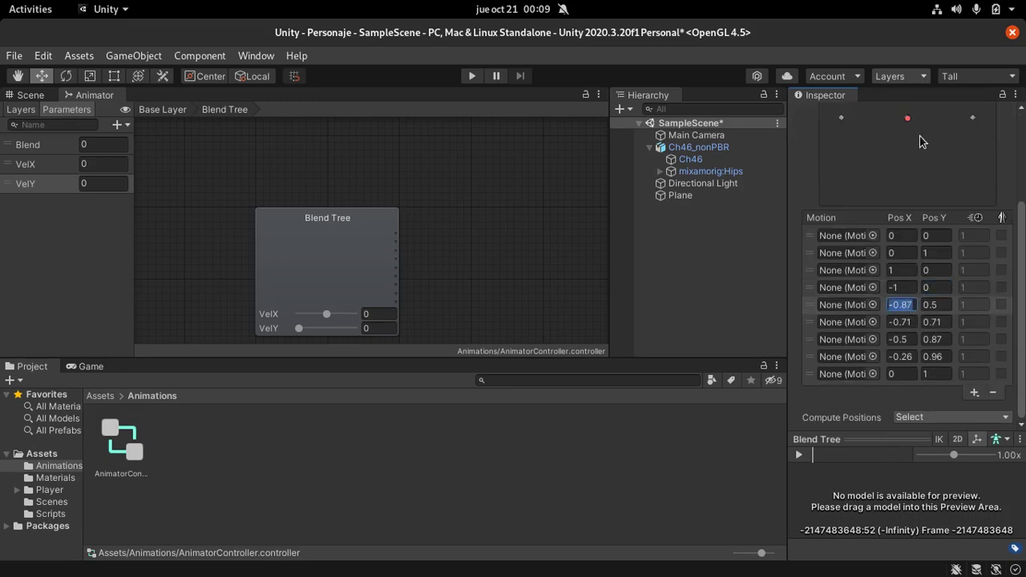
{"action": "type", "text": "0"}
{"action": "left_click", "coordinate": [936, 304]}
{"action": "type", "text": "0"}
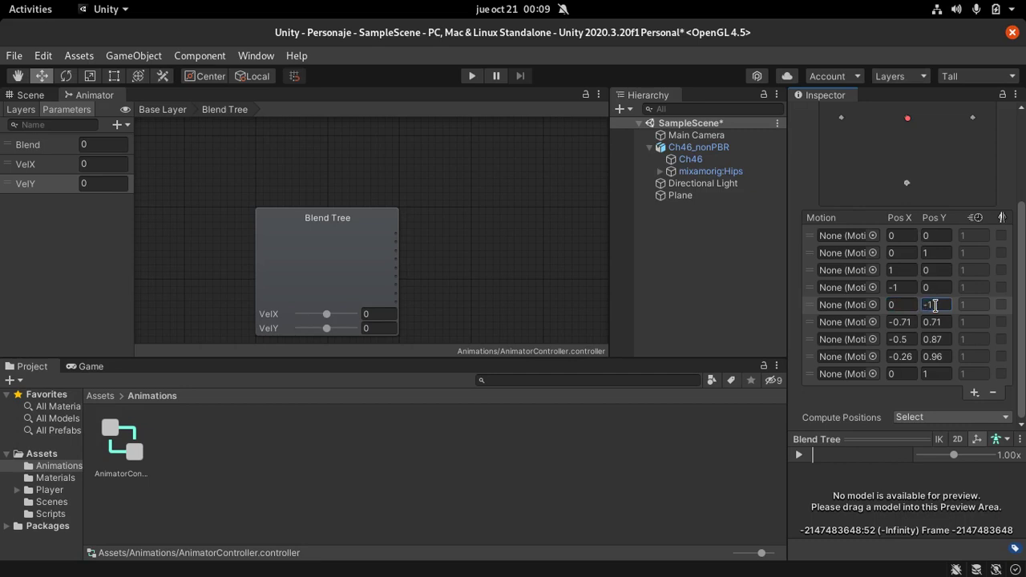
{"action": "scroll", "coordinate": [892, 186], "scroll_direction": "up", "scroll_amount": 4}
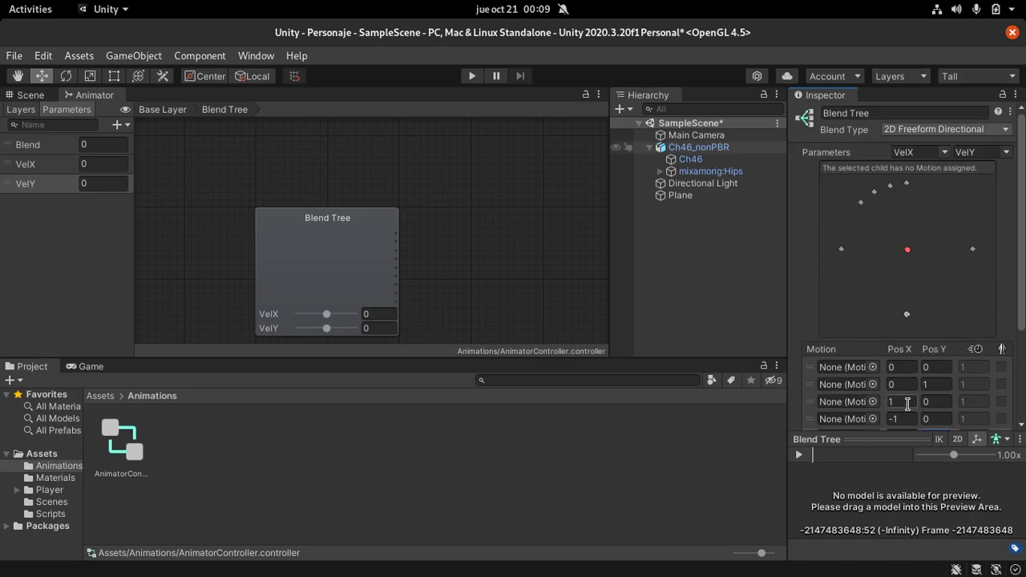
{"action": "scroll", "coordinate": [908, 393], "scroll_direction": "down", "scroll_amount": 3}
- Position the sixth and seventh motions at (-1, 1) and (1, 1)
{"action": "left_click", "coordinate": [905, 321]}
{"action": "type", "text": "-1"}
{"action": "left_click", "coordinate": [932, 321]}
{"action": "type", "text": "1"}
{"action": "scroll", "coordinate": [843, 258], "scroll_direction": "up", "scroll_amount": 3}
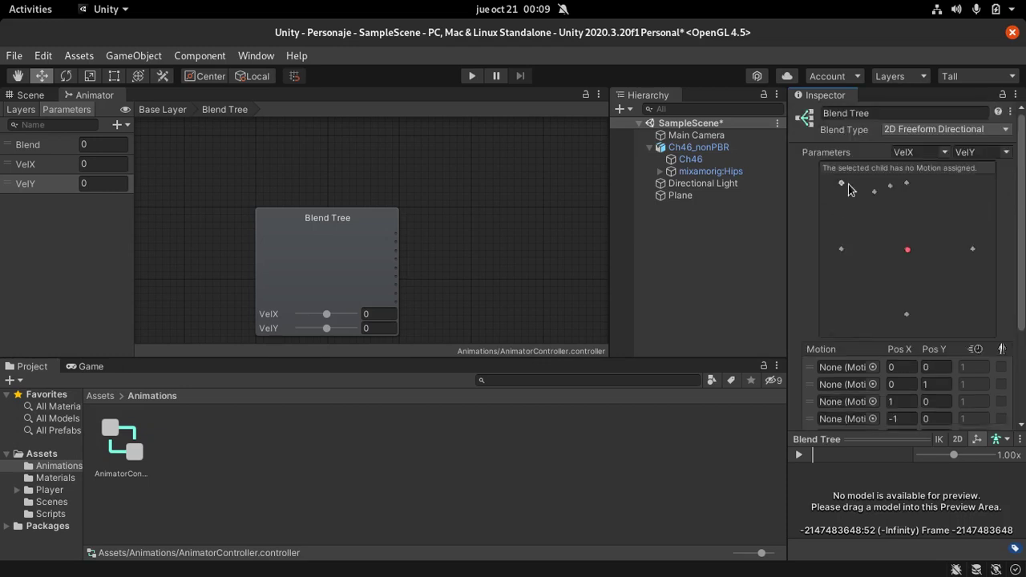
{"action": "scroll", "coordinate": [936, 337], "scroll_direction": "down", "scroll_amount": 3}
{"action": "left_click", "coordinate": [911, 339]}
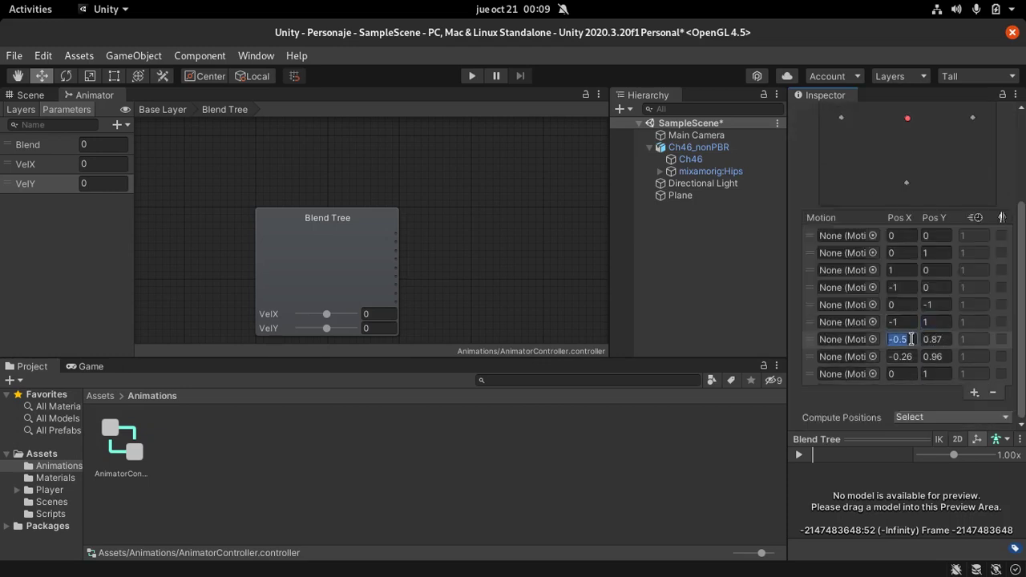
{"action": "type", "text": "1"}
{"action": "left_click", "coordinate": [927, 341]}
{"action": "type", "text": "1"}
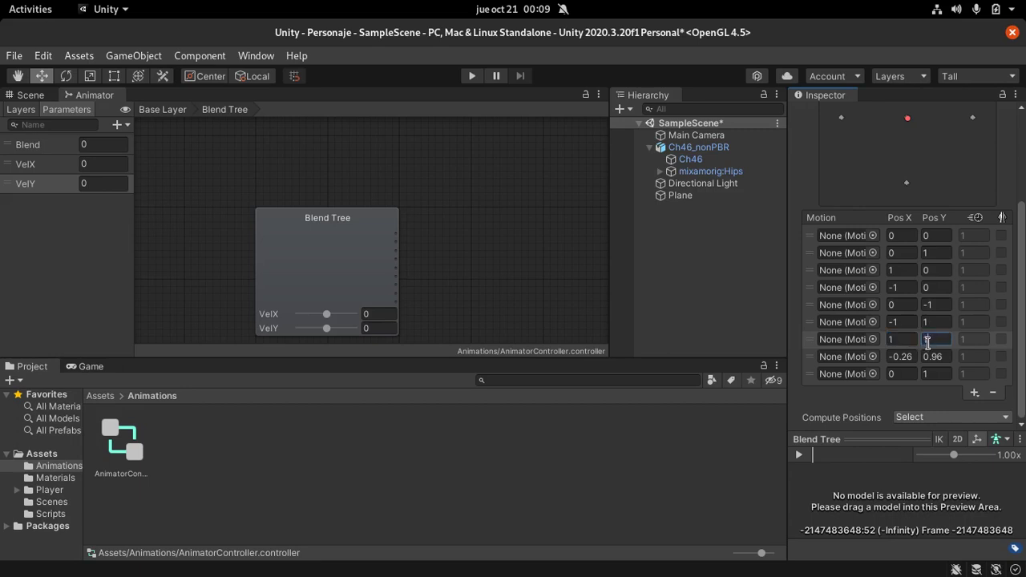
{"action": "scroll", "coordinate": [977, 245], "scroll_direction": "up", "scroll_amount": 3}
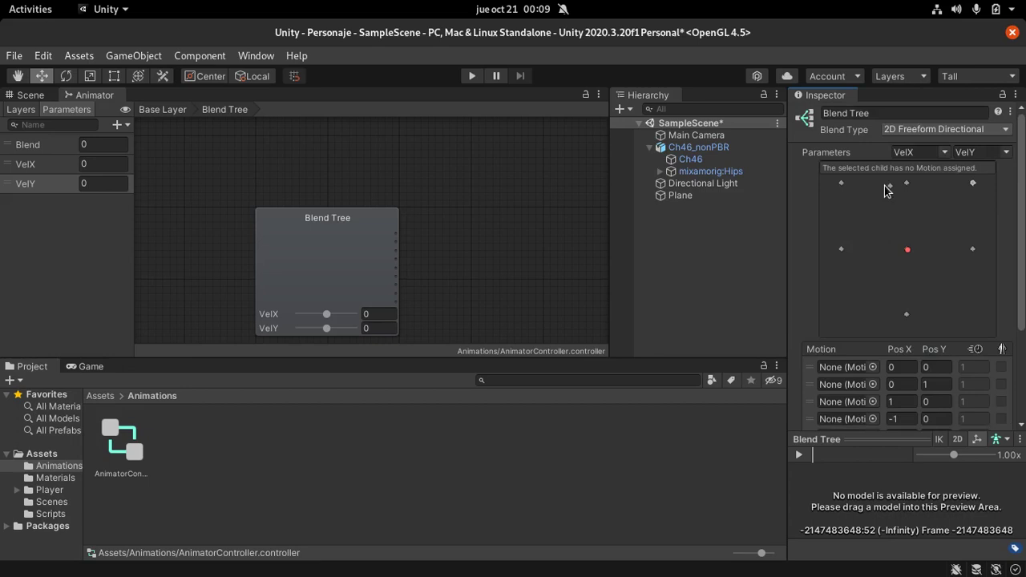
{"action": "scroll", "coordinate": [892, 241], "scroll_direction": "down", "scroll_amount": 3}
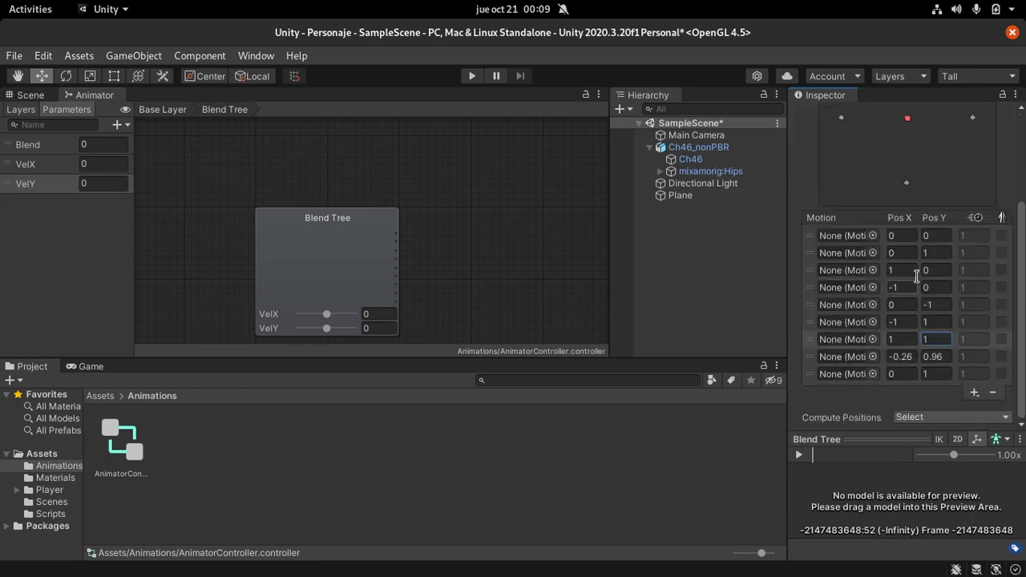
- Position the eighth and ninth motions at (-1, -1) and (1, -1)
{"action": "left_click", "coordinate": [904, 356]}
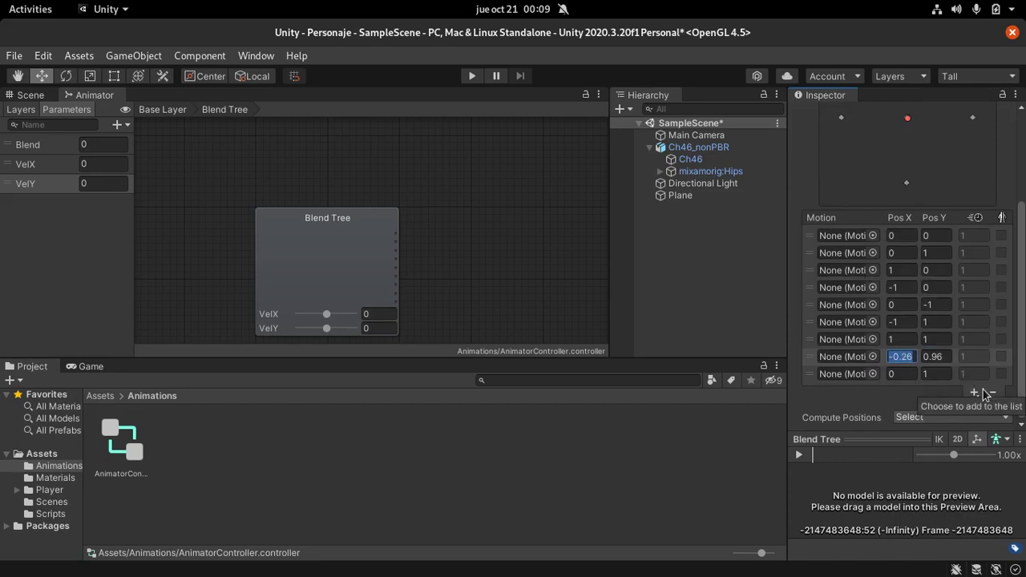
{"action": "type", "text": "-1-1"}
{"action": "key", "text": "BackSpace"}
{"action": "key", "text": "BackSpace"}
{"action": "left_click", "coordinate": [940, 359]}
{"action": "double_click", "coordinate": [939, 358]}
{"action": "type", "text": "-1"}
{"action": "key", "text": "Return"}
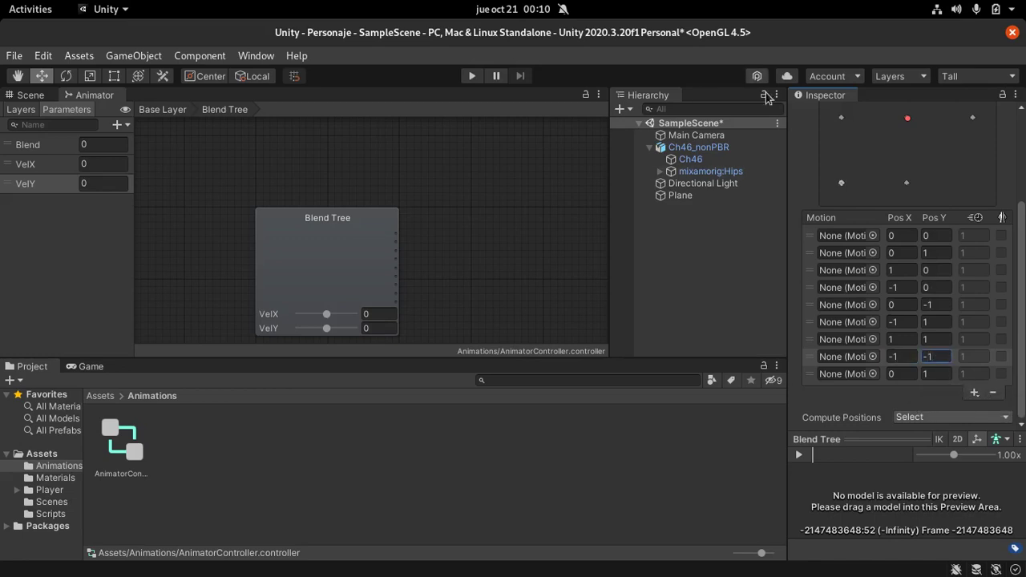
{"action": "scroll", "coordinate": [913, 180], "scroll_direction": "up", "scroll_amount": 3}
{"action": "scroll", "coordinate": [954, 240], "scroll_direction": "down", "scroll_amount": 3}
{"action": "left_click", "coordinate": [899, 375]}
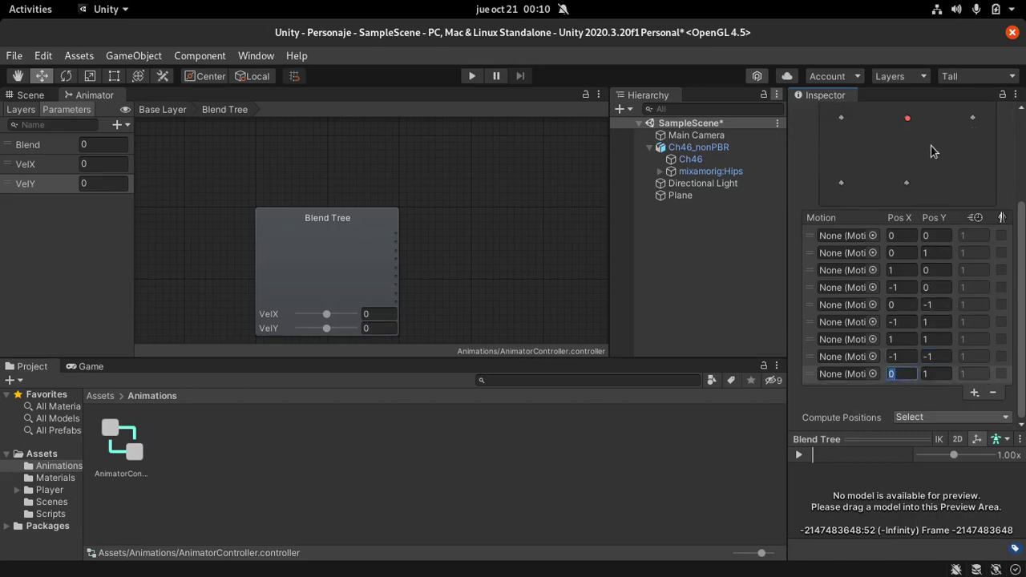
{"action": "type", "text": "1"}
{"action": "left_click", "coordinate": [944, 374]}
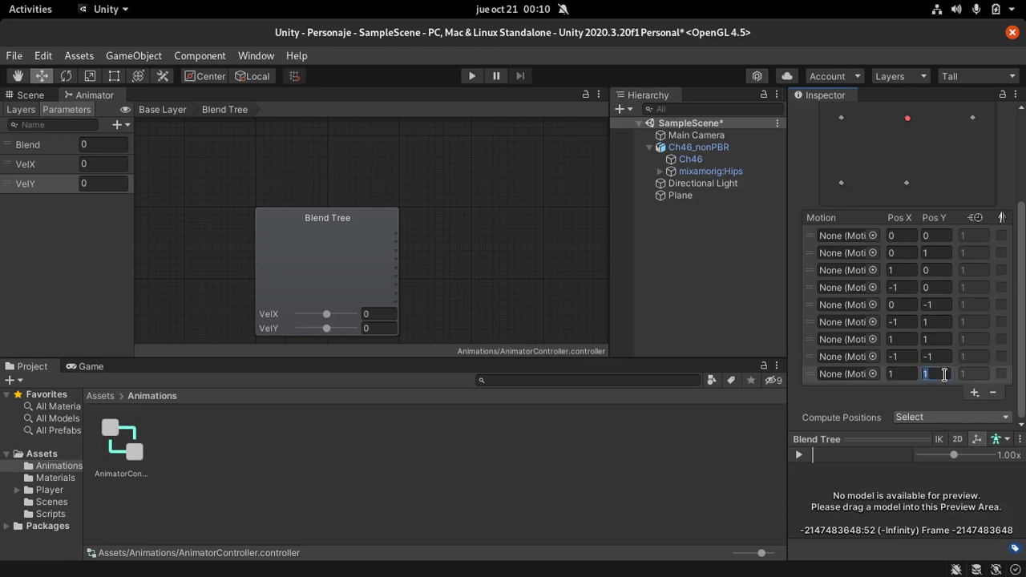
{"action": "type", "text": "-1"}
{"action": "scroll", "coordinate": [950, 141], "scroll_direction": "up", "scroll_amount": 3}
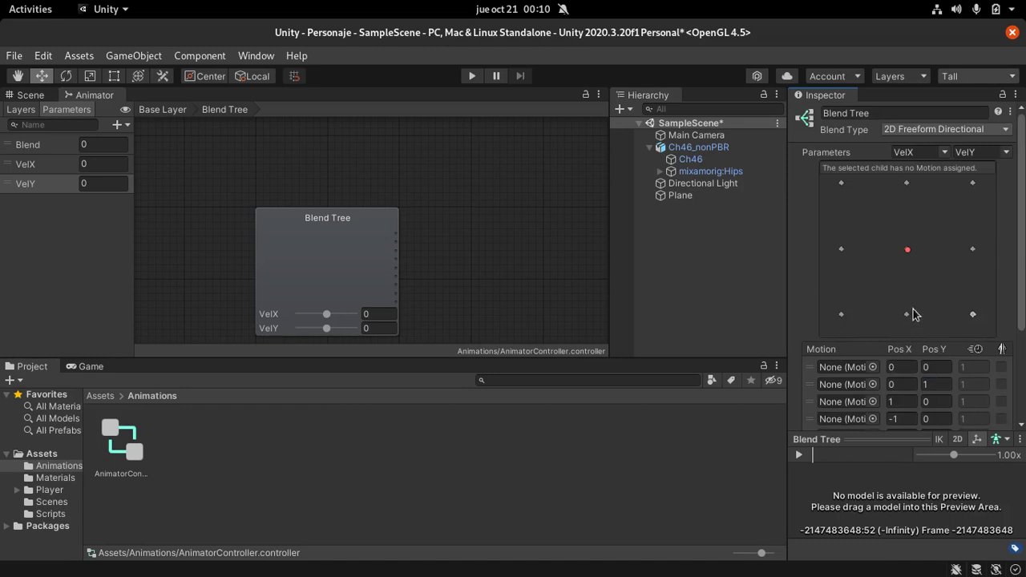
{"action": "scroll", "coordinate": [818, 330], "scroll_direction": "down", "scroll_amount": 3}
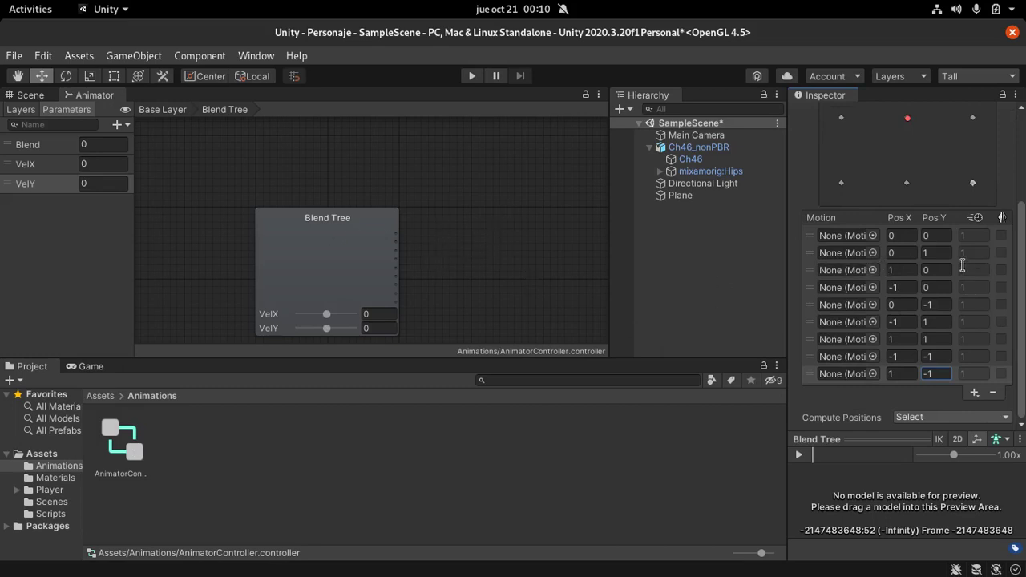
{"action": "scroll", "coordinate": [940, 147], "scroll_direction": "up", "scroll_amount": 3}
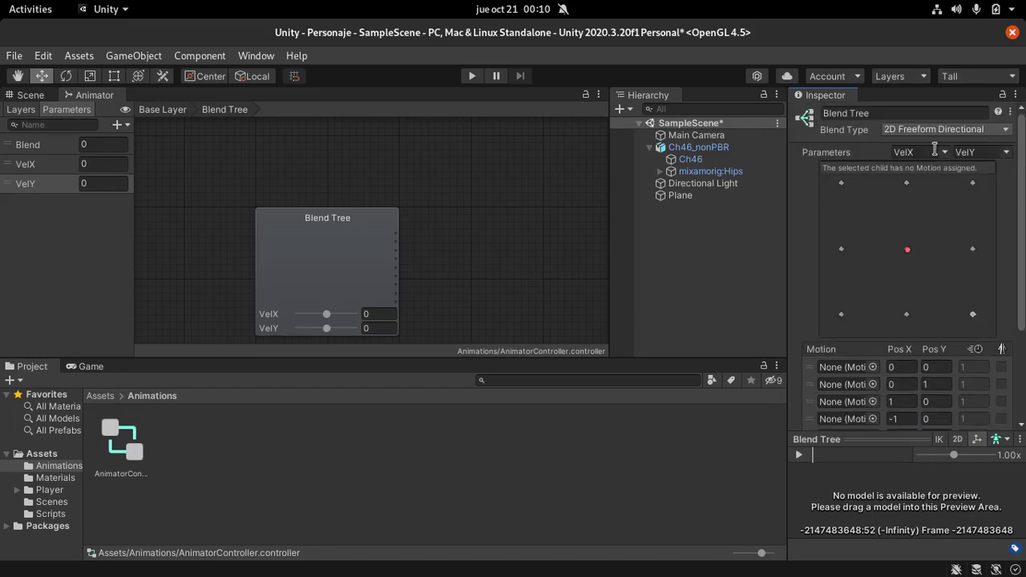